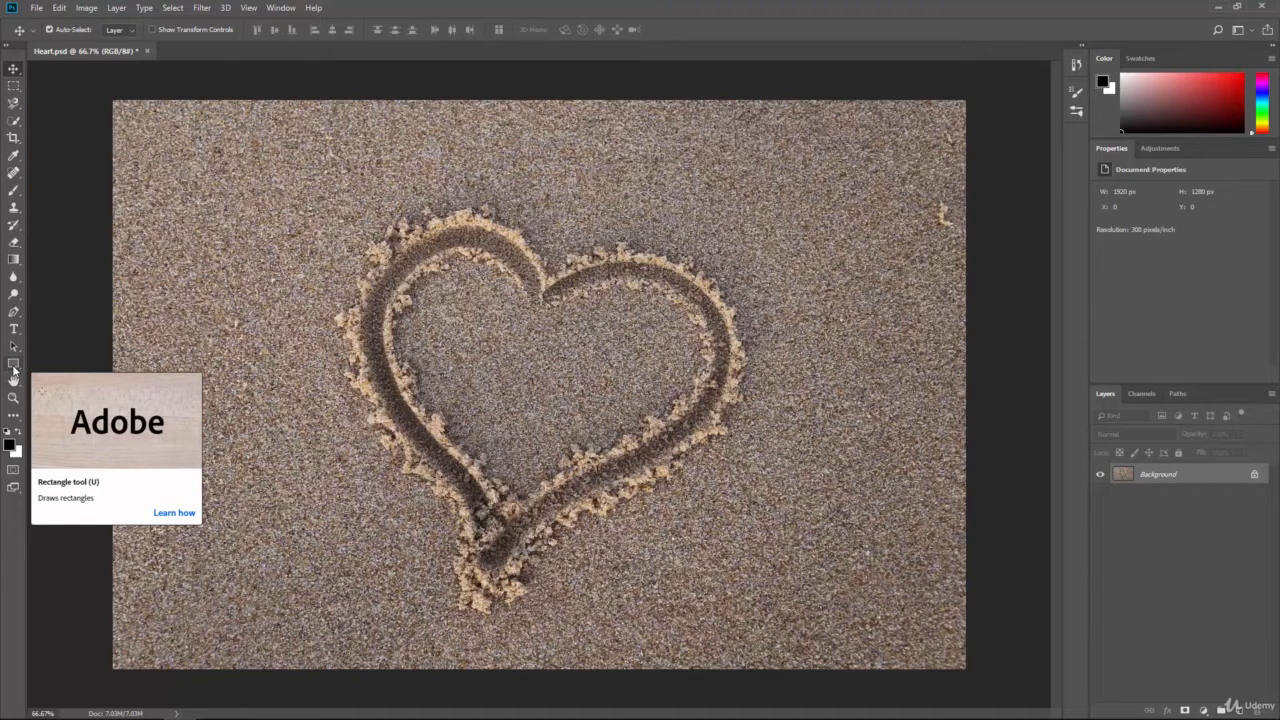
Draw a black rectangle about 398 × 172 px in the upper-left area of the sand photo.
click(13, 368)
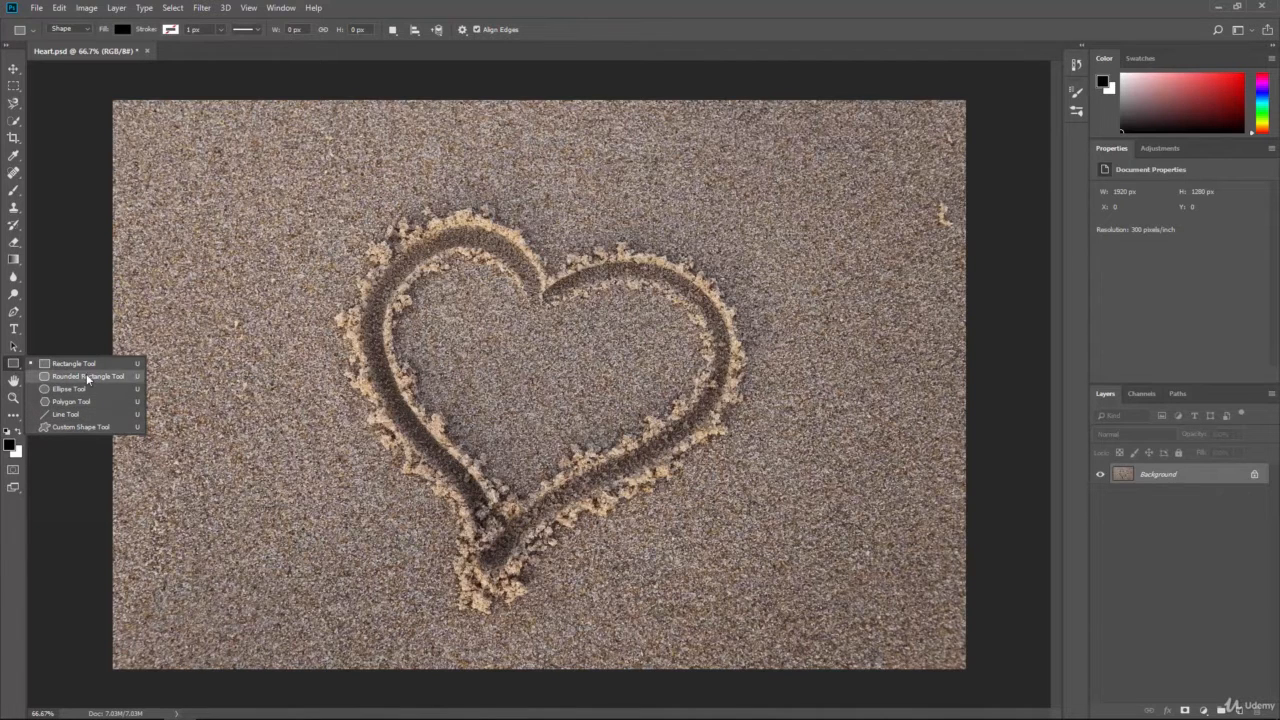
click(86, 371)
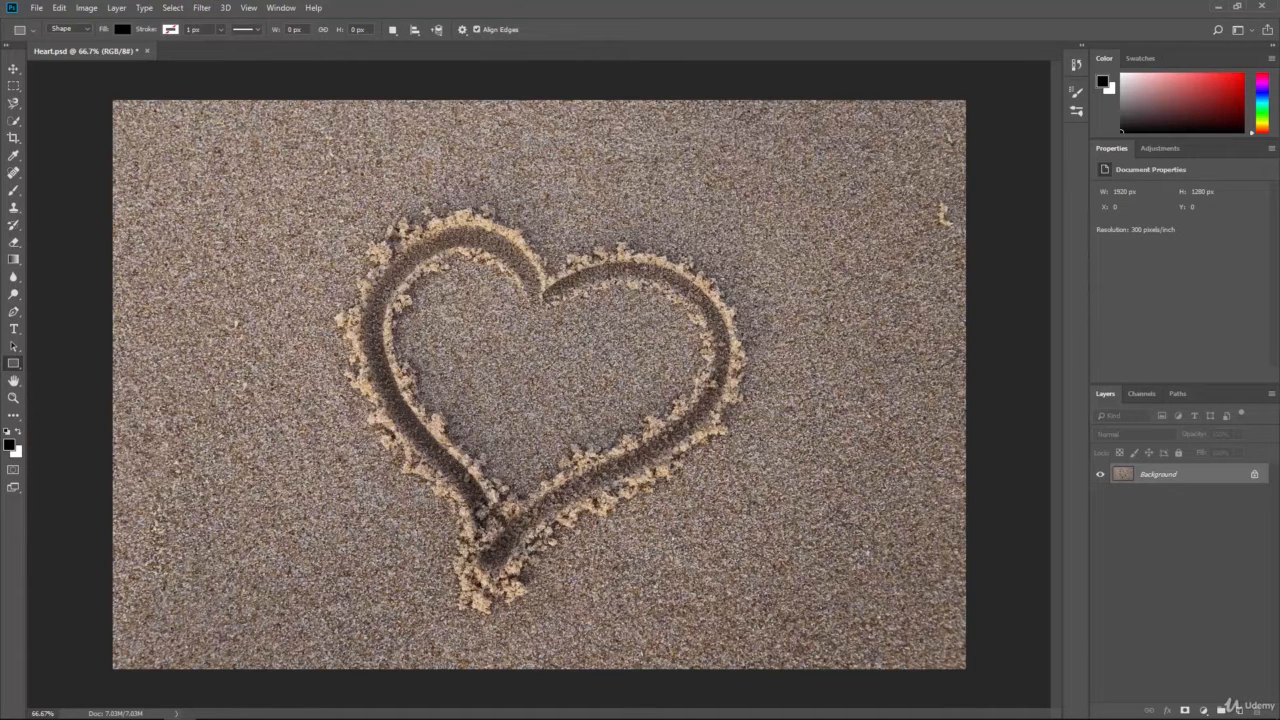
drag(148, 145, 329, 221)
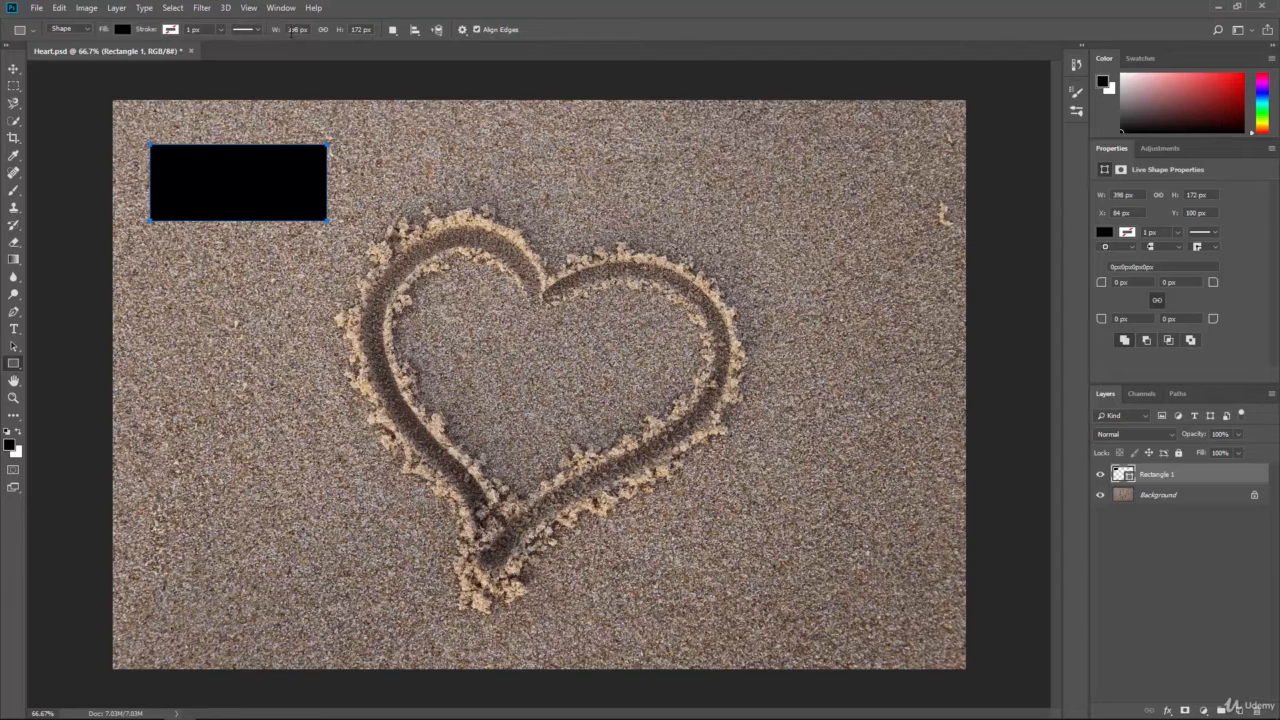
Change the black rectangle's width to 450 px, to 539 px, and finally to 423 px.
click(293, 32)
text(450)
key(Return)
click(293, 30)
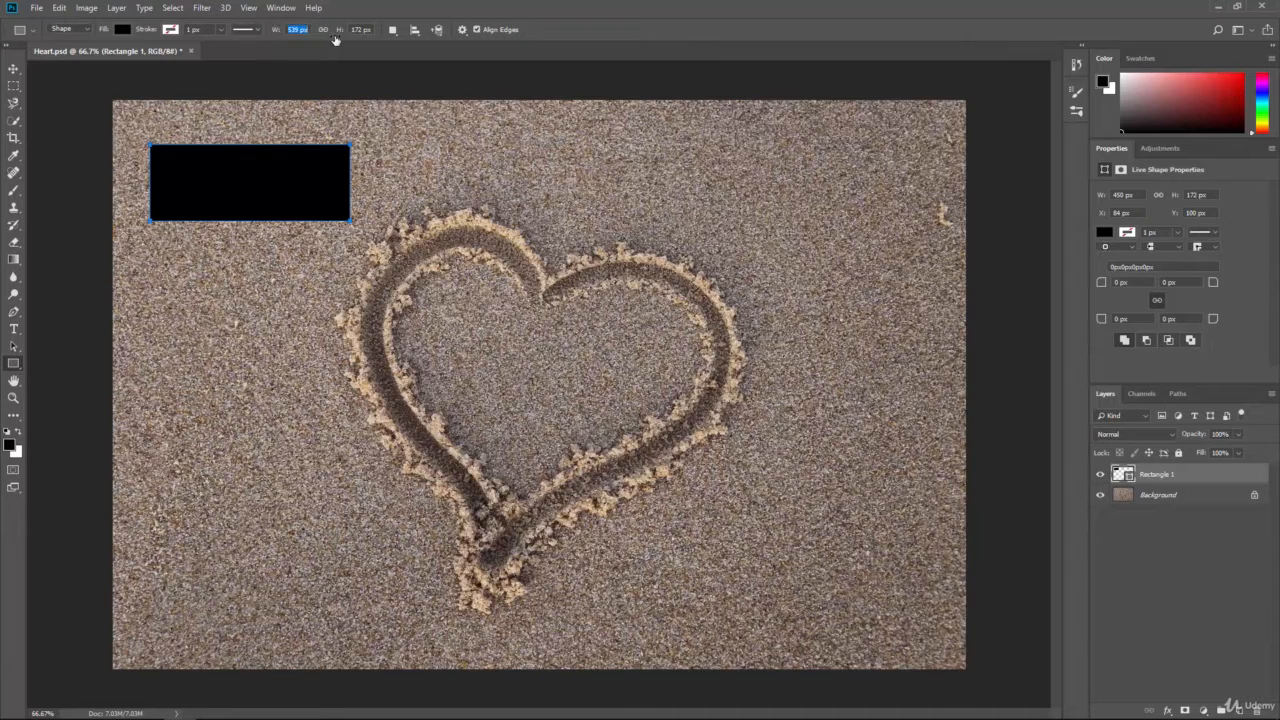
text(539)
key(Return)
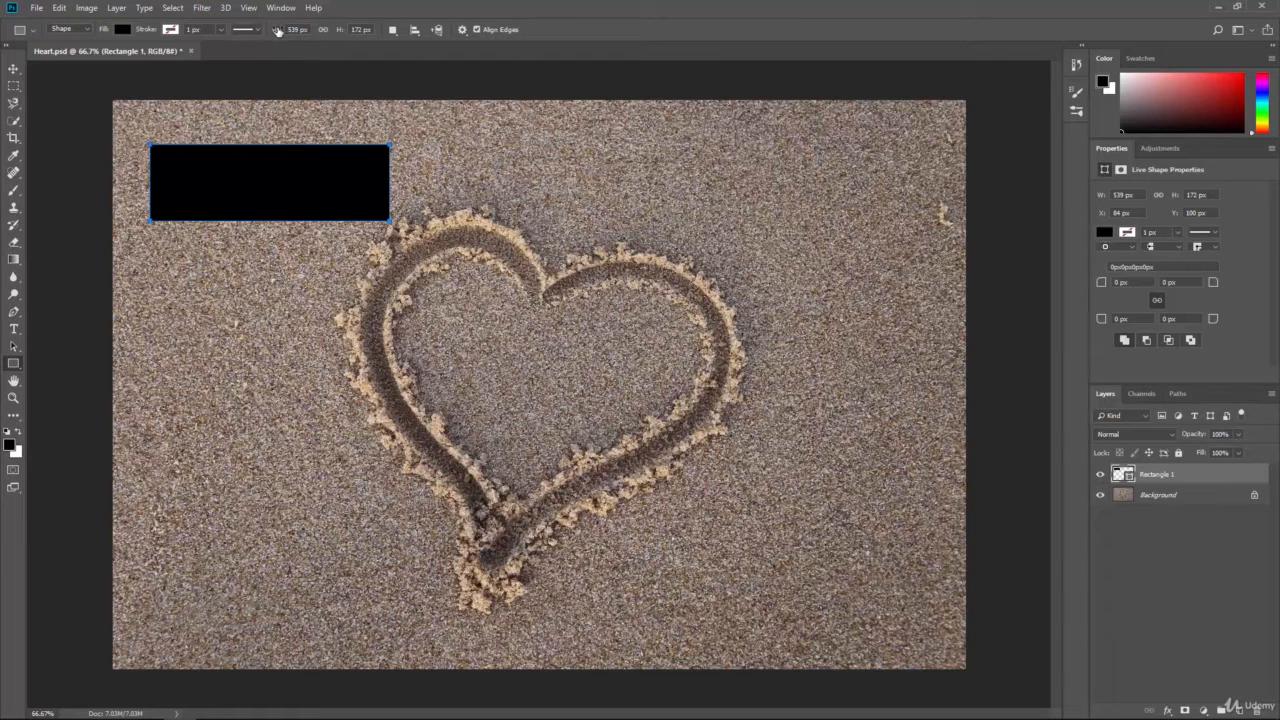
drag(276, 31, 199, 40)
key(Return)
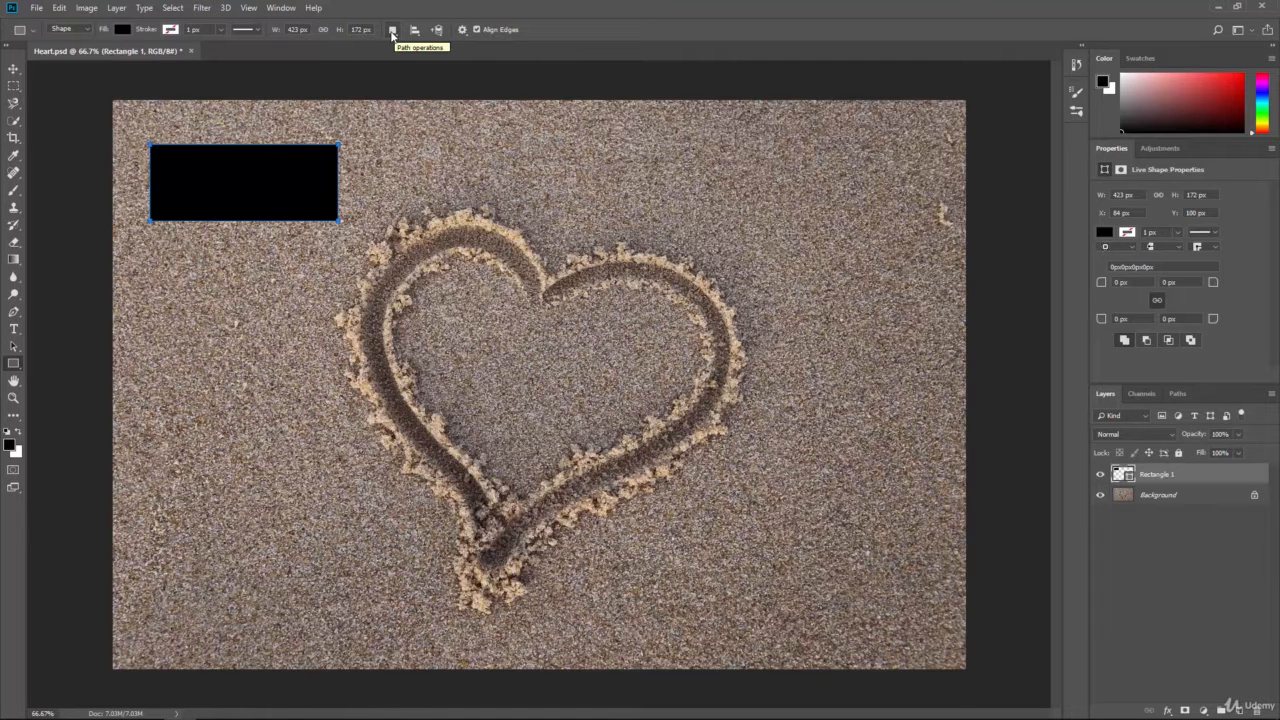
click(392, 31)
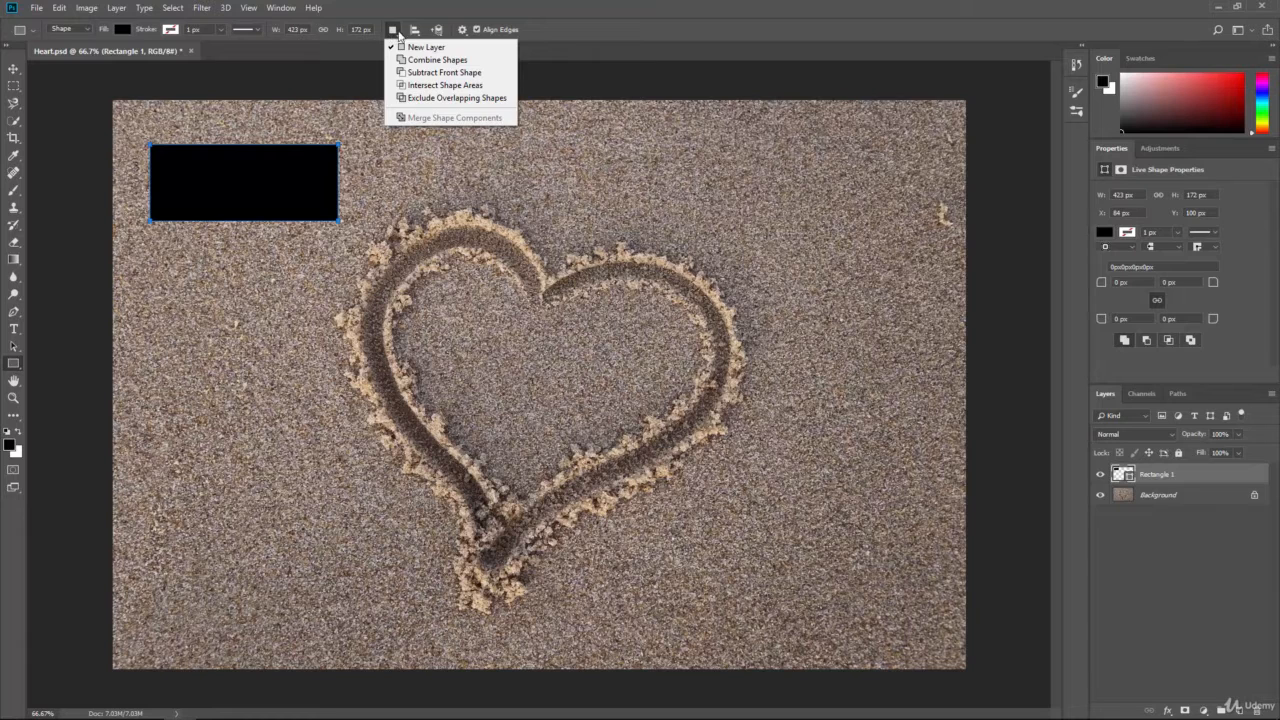
click(415, 32)
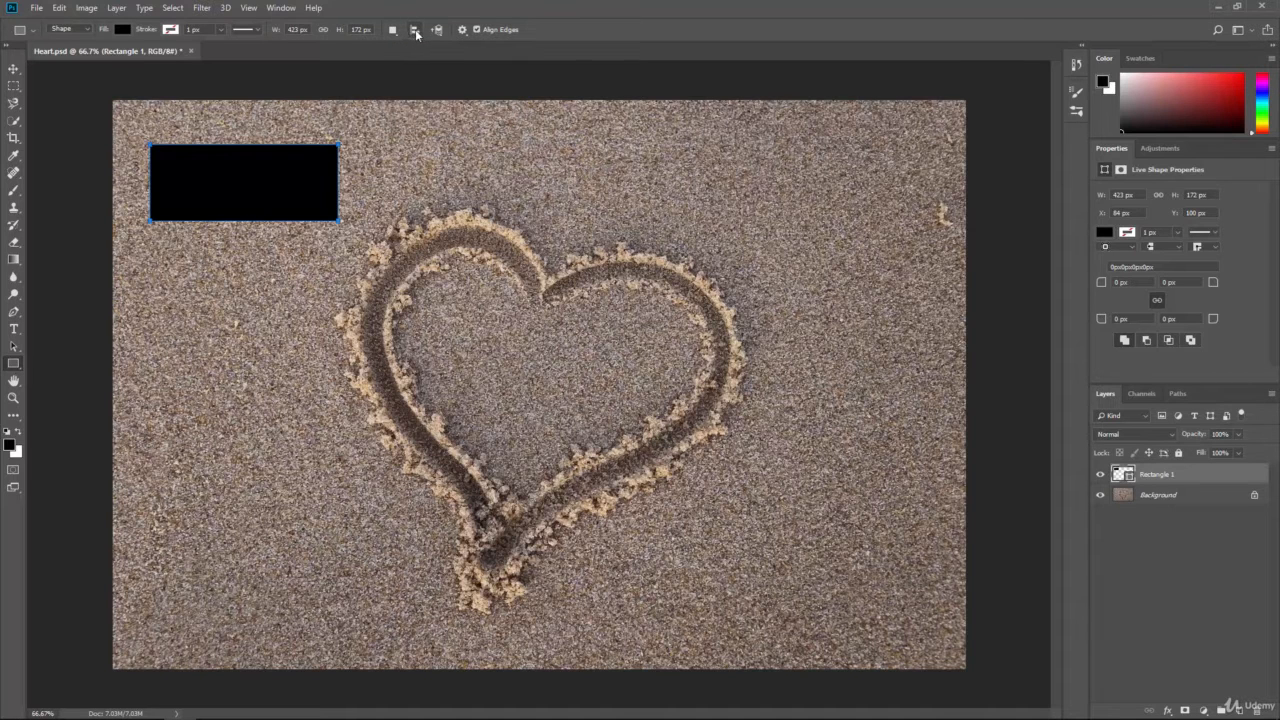
click(392, 31)
click(393, 32)
Change the rectangle's fill to pure blue and draw a second rectangle about 256 × 298 px below it.
click(120, 28)
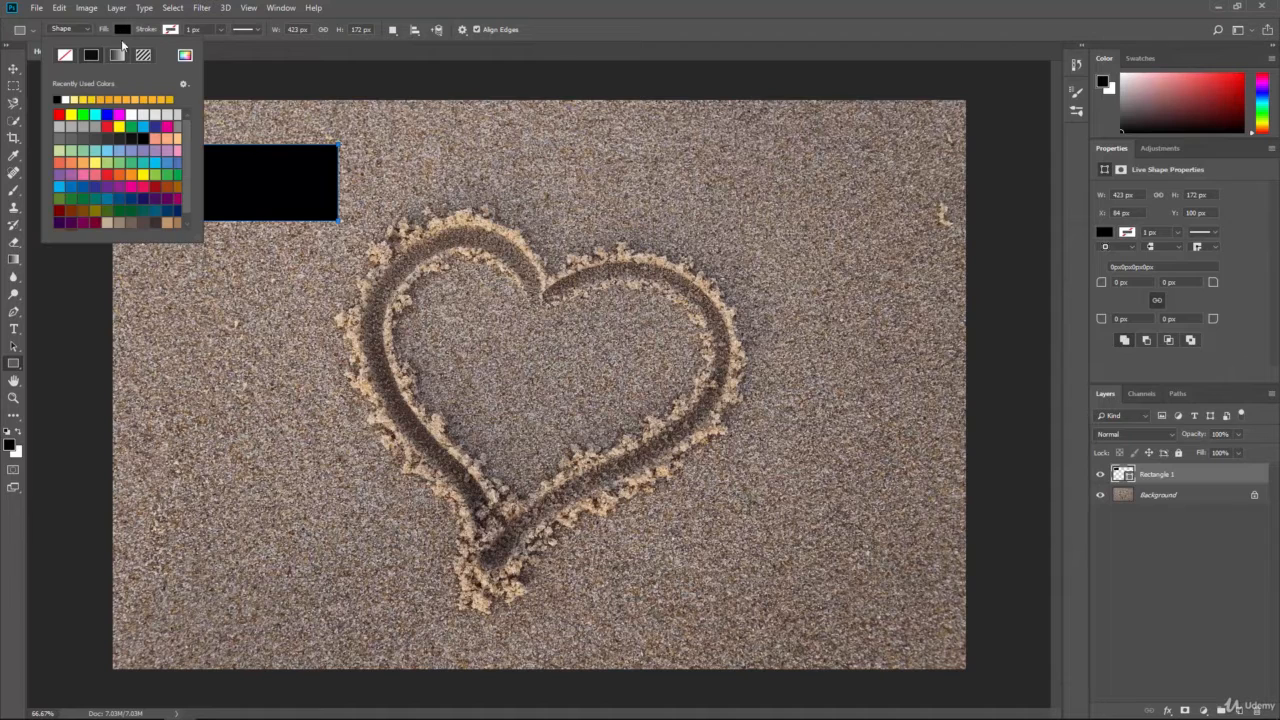
click(107, 114)
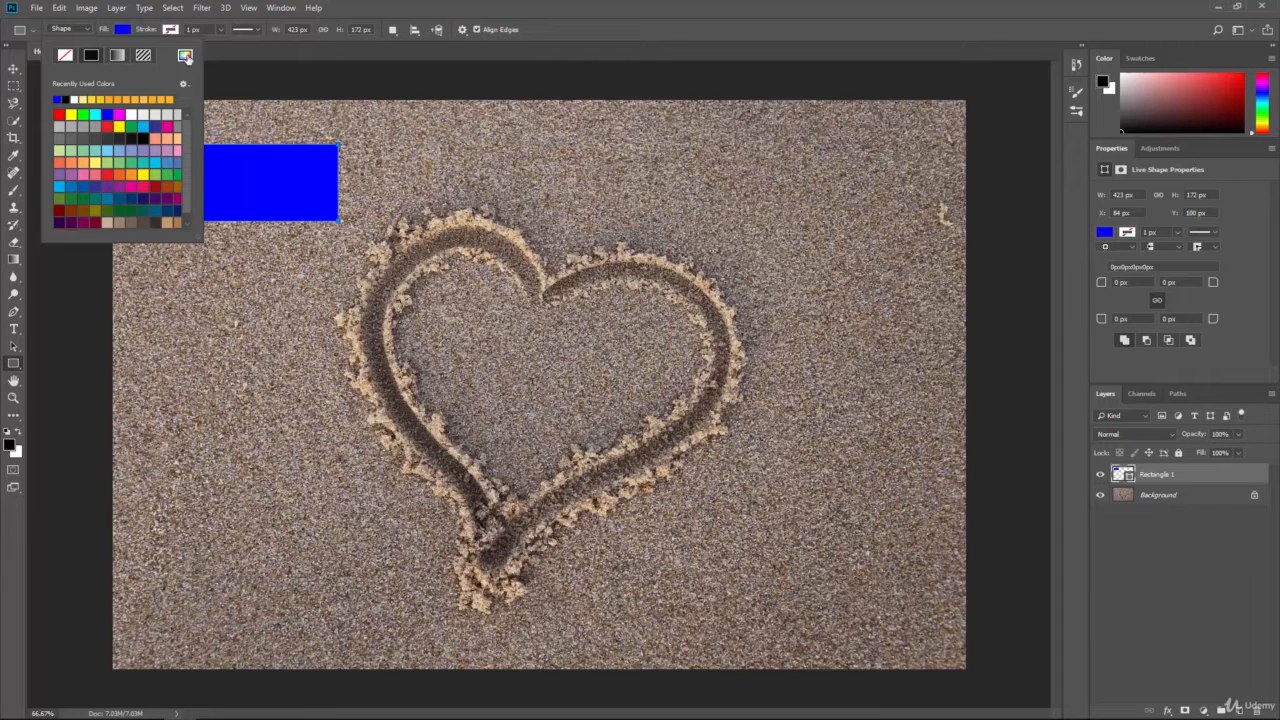
click(354, 7)
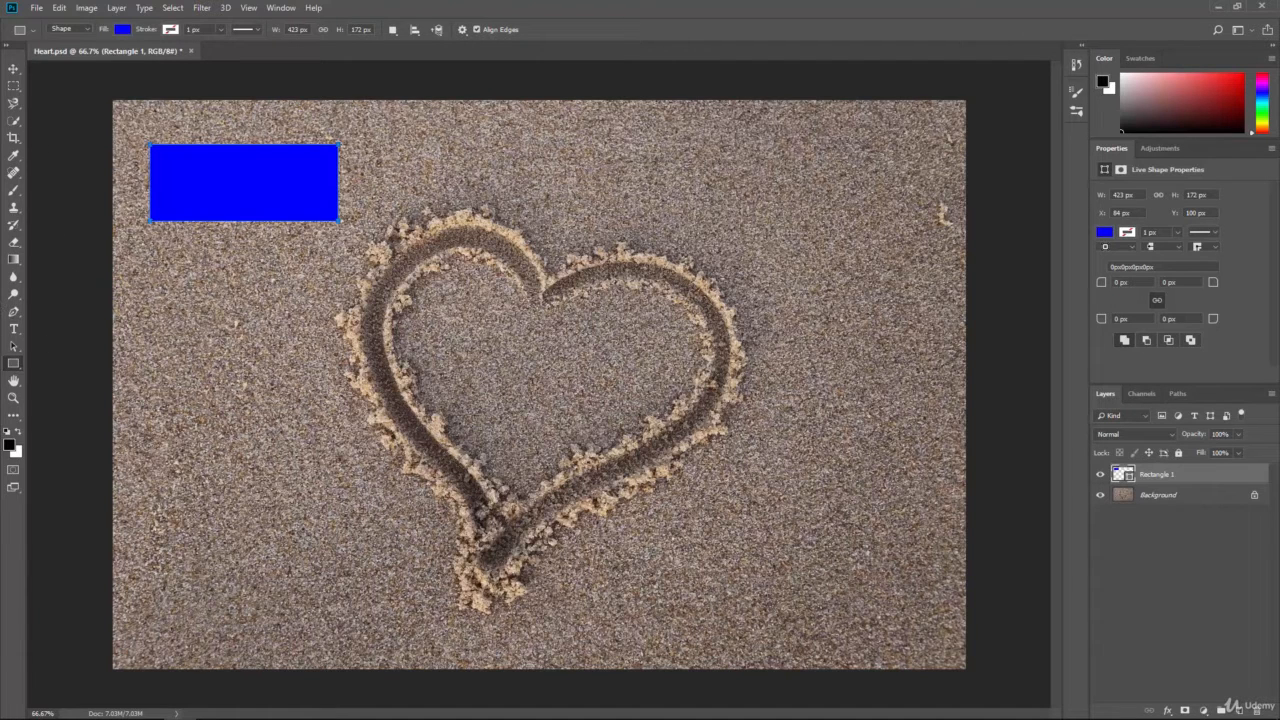
drag(152, 249, 267, 382)
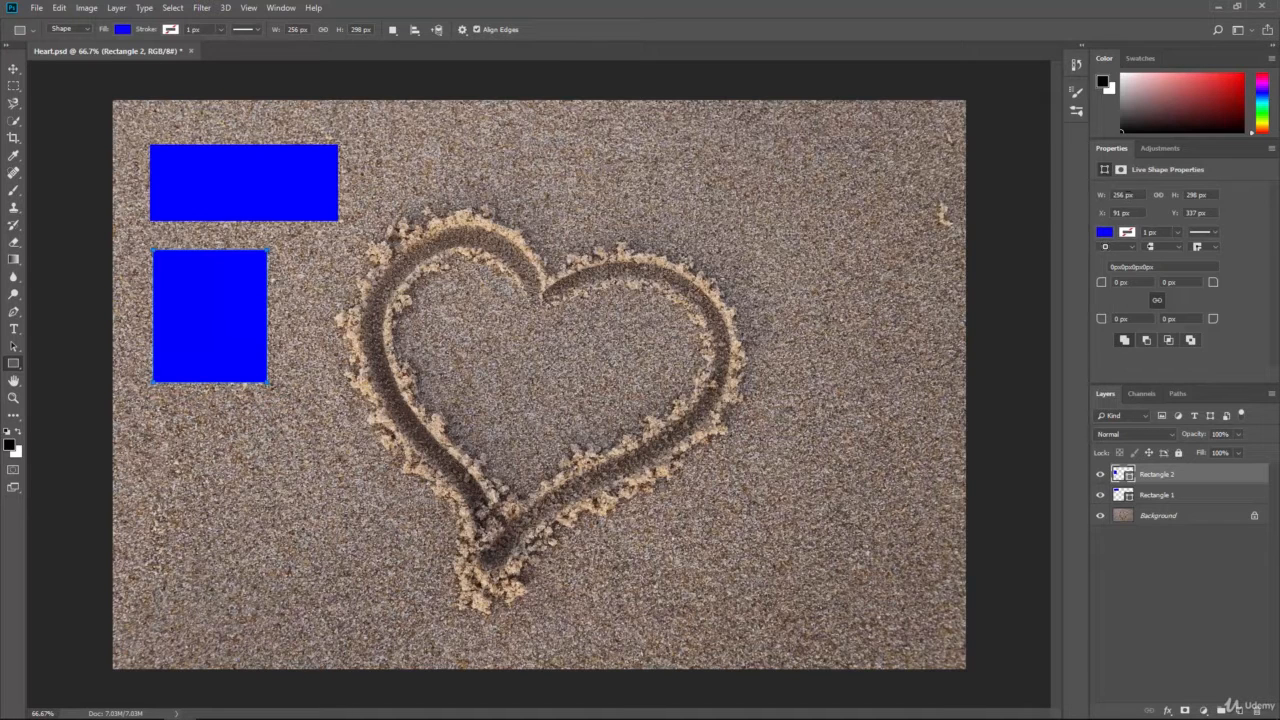
Draw a blue ellipse about 179 × 277 px below the second rectangle with the Ellipse tool.
click(12, 368)
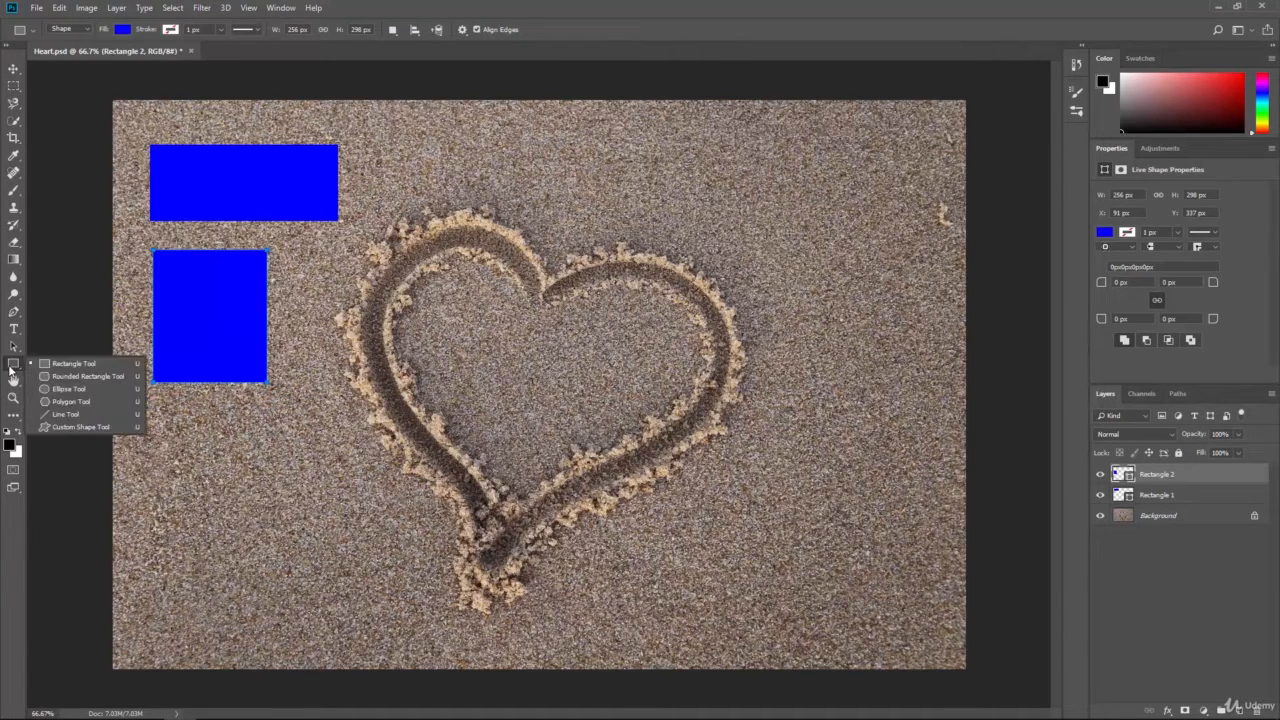
click(62, 393)
drag(186, 408, 266, 530)
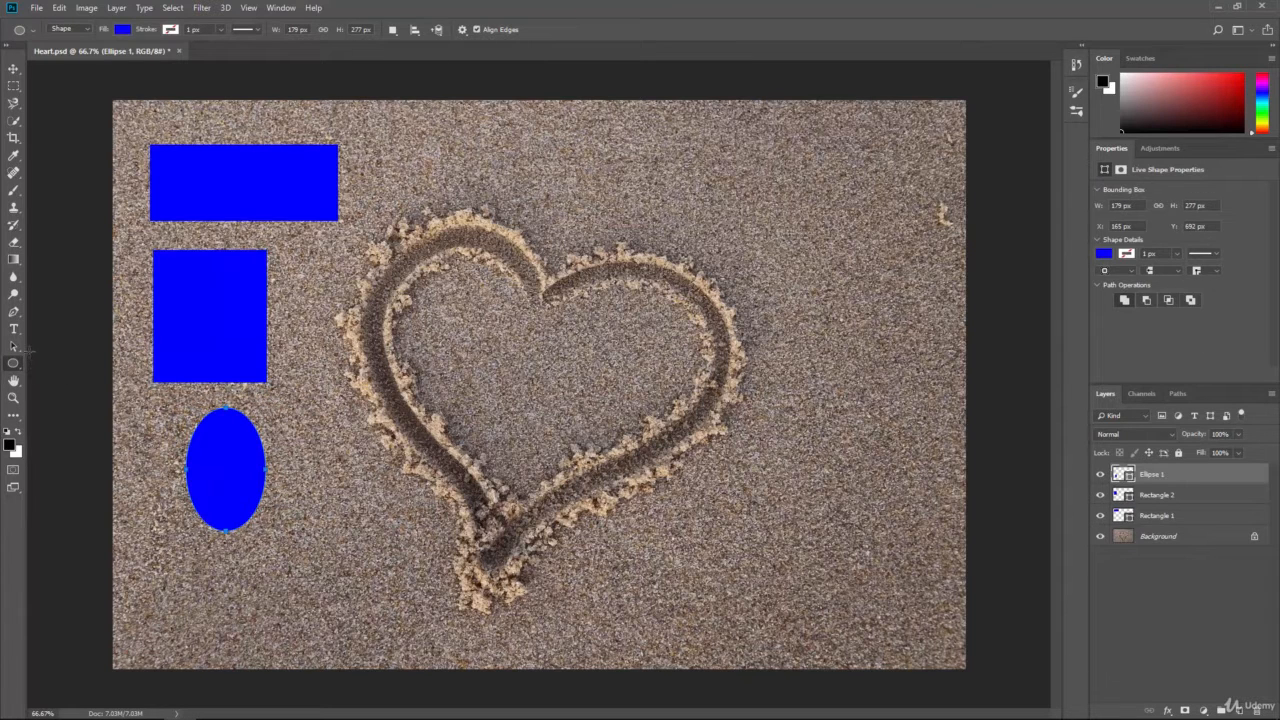
Create an eight-sided polygon, 179 × 277 px, to the lower right of the ellipse.
click(16, 366)
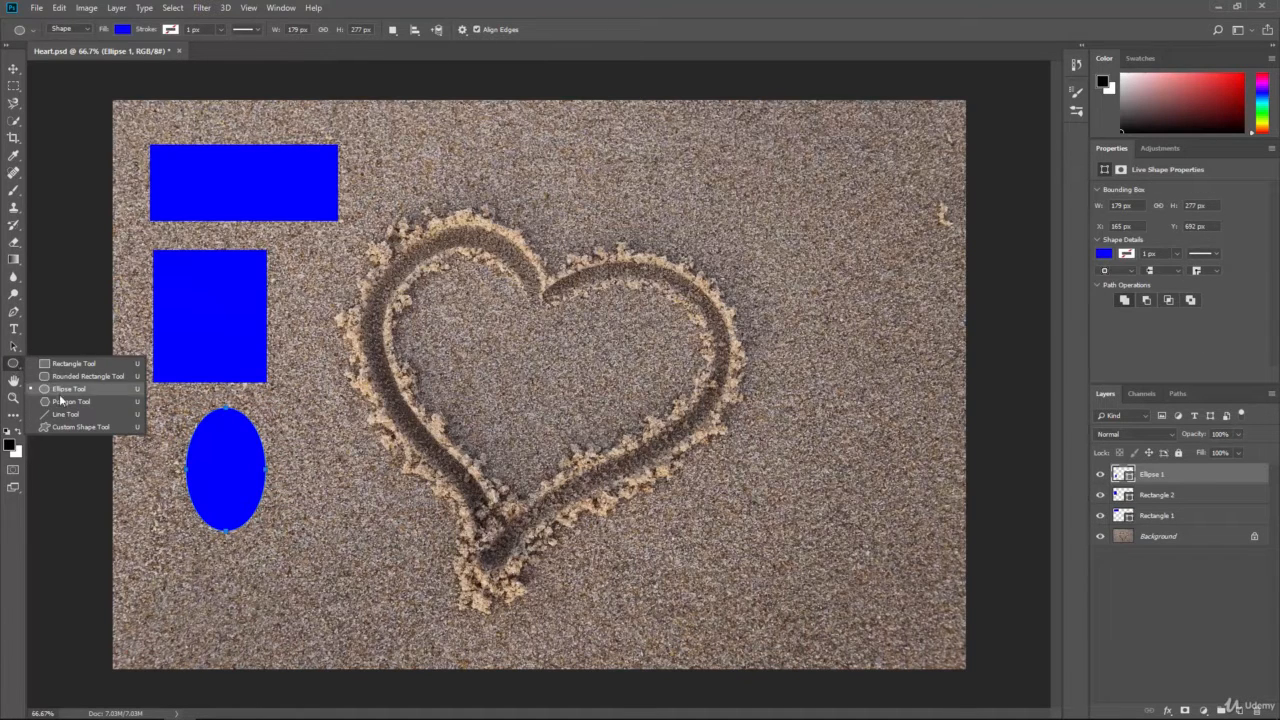
click(61, 396)
click(298, 494)
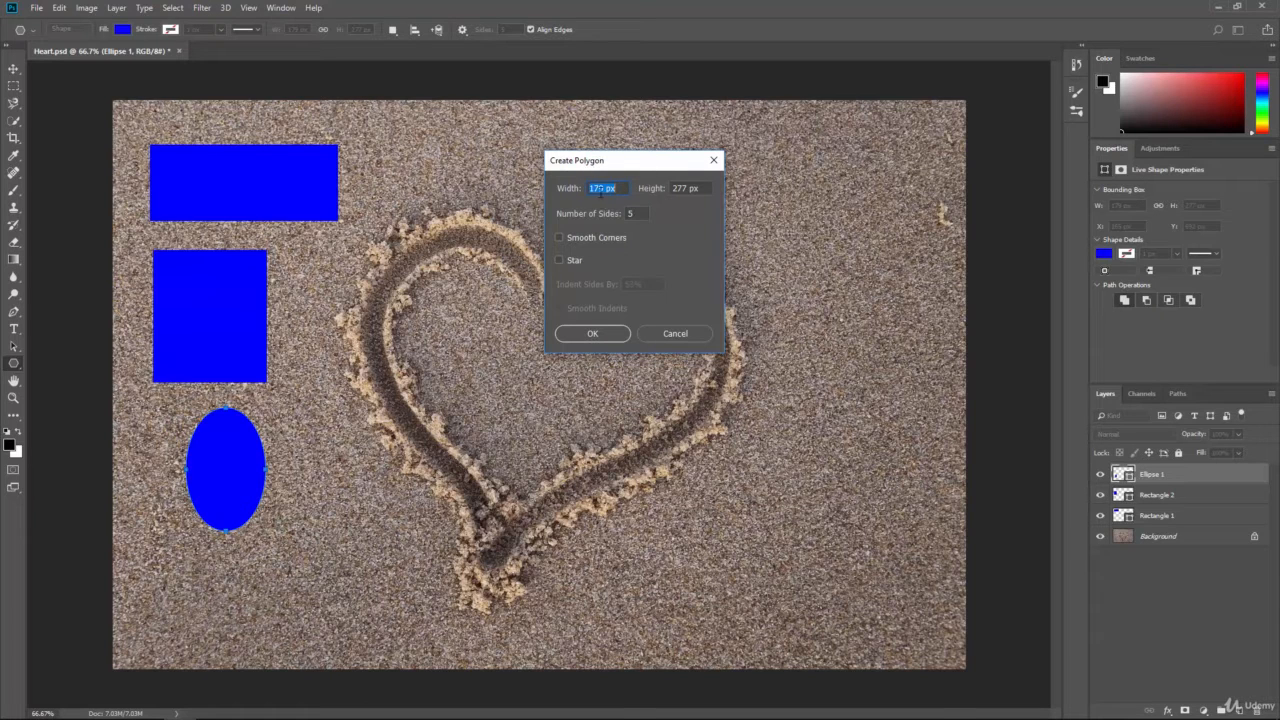
click(630, 213)
click(590, 334)
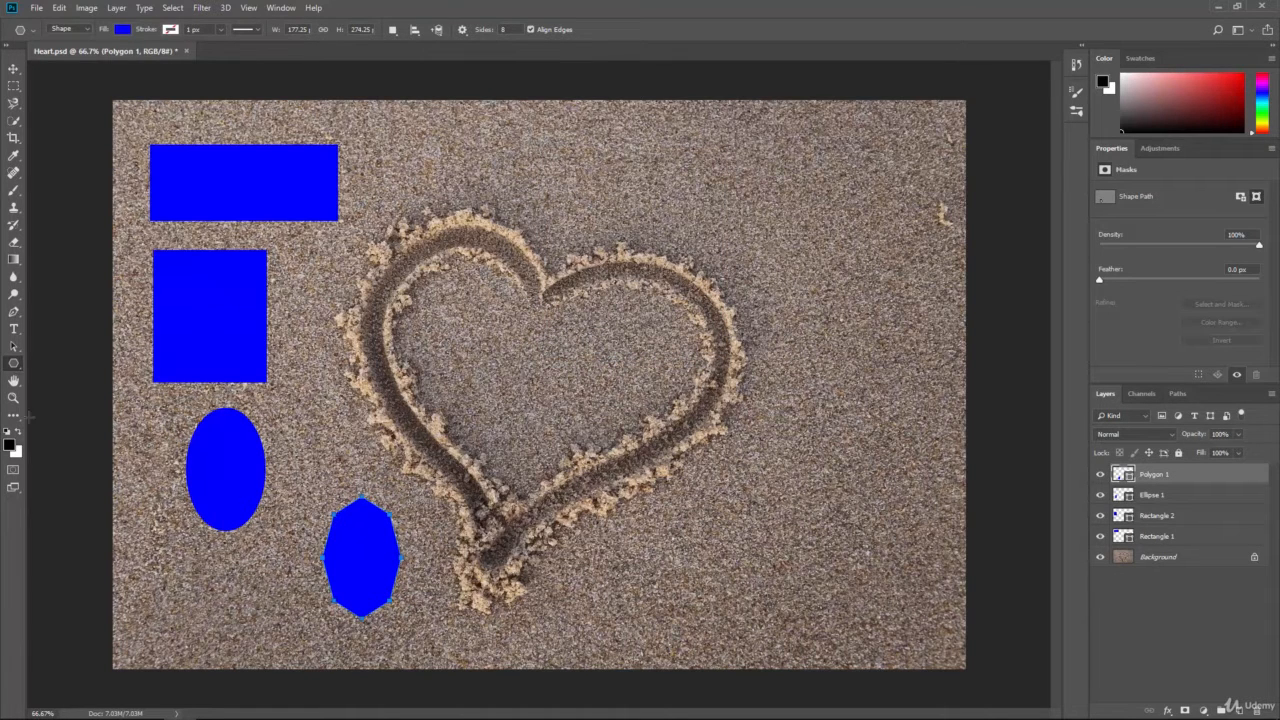
Undo the polygon and draw two lines, one 1 px thick beside the ellipse and one 100 px thick above the heart.
right_click(13, 363)
click(108, 414)
key(ctrl+z)
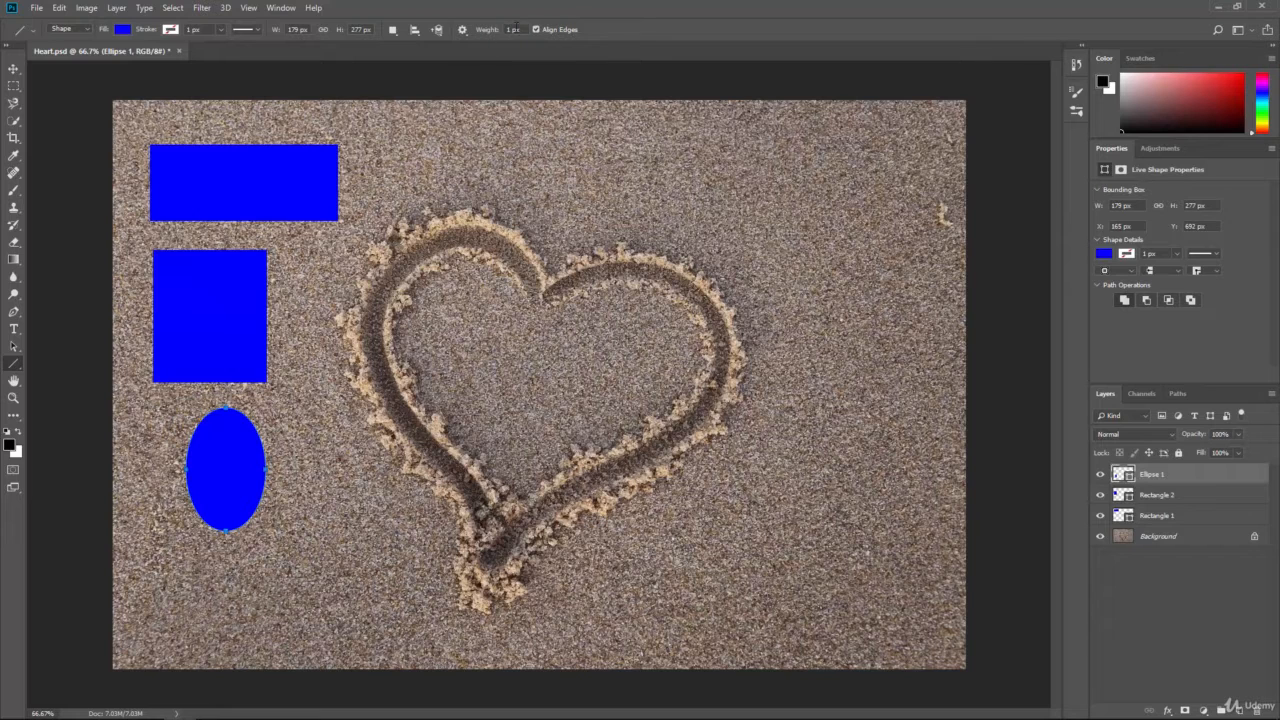
drag(297, 422, 308, 555)
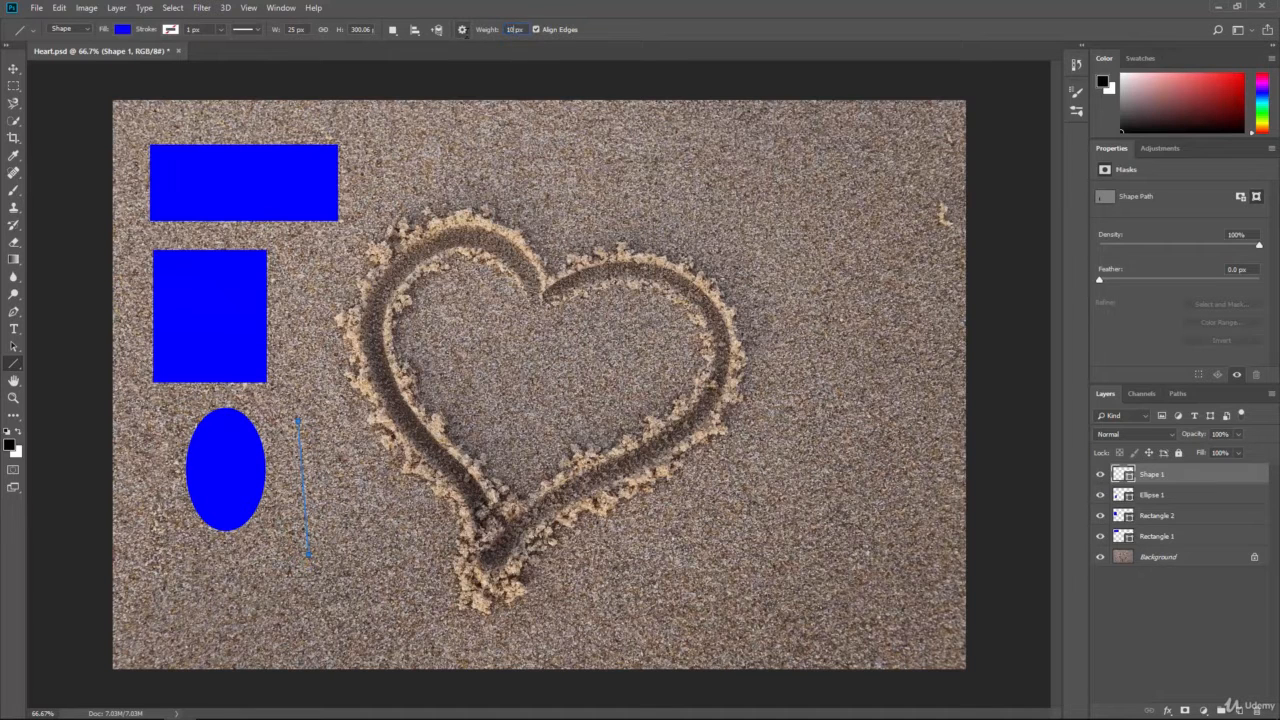
drag(459, 161, 787, 183)
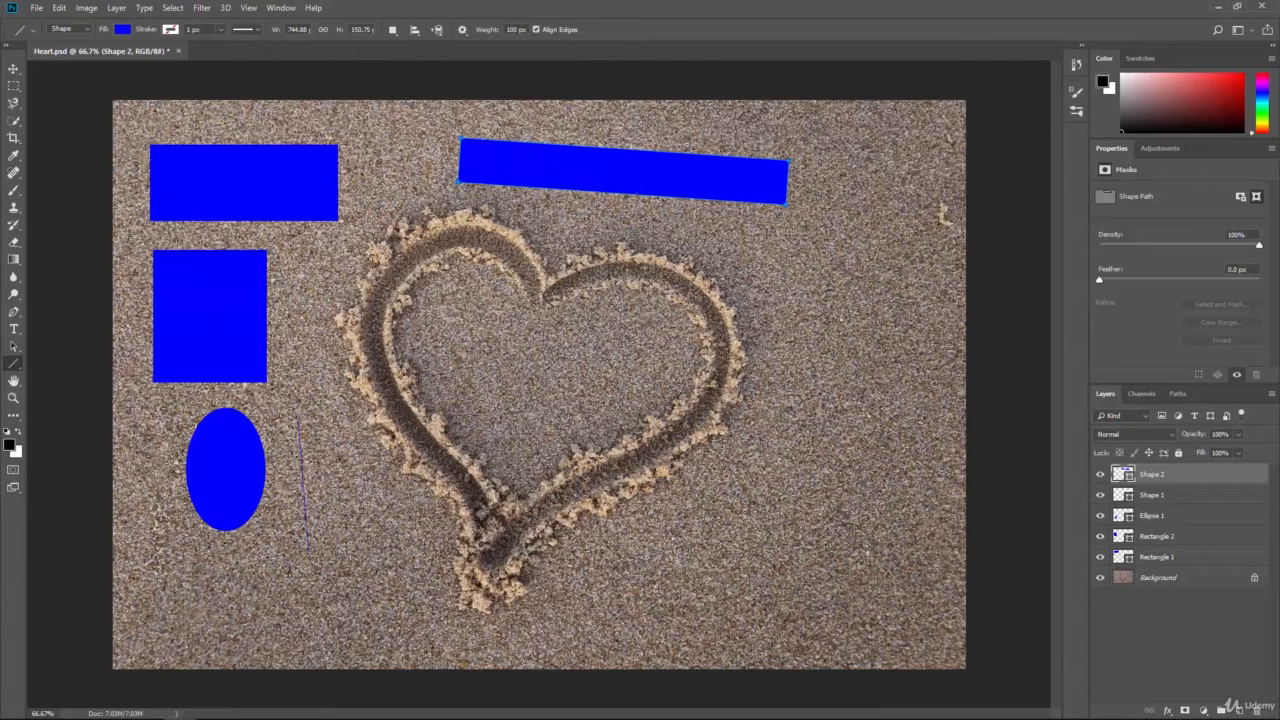
Draw a right-pointing custom arrow shape about 953 × 402 px across the heart.
right_click(14, 370)
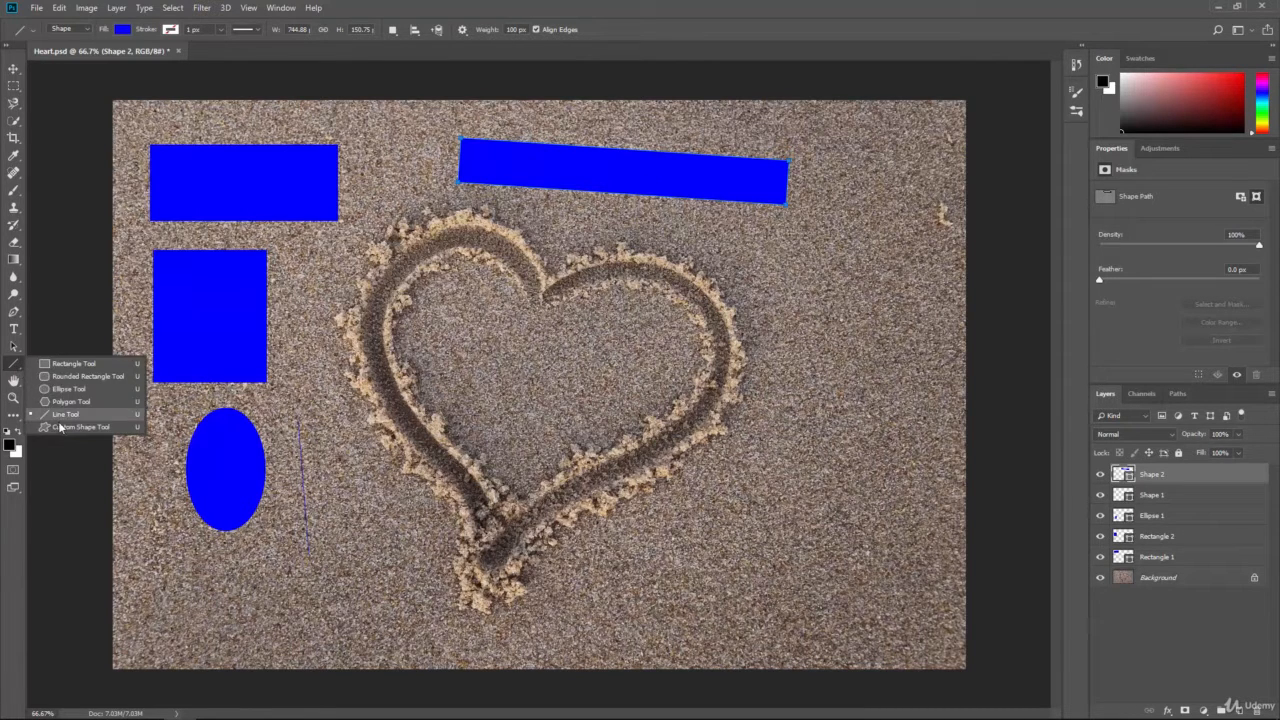
click(59, 427)
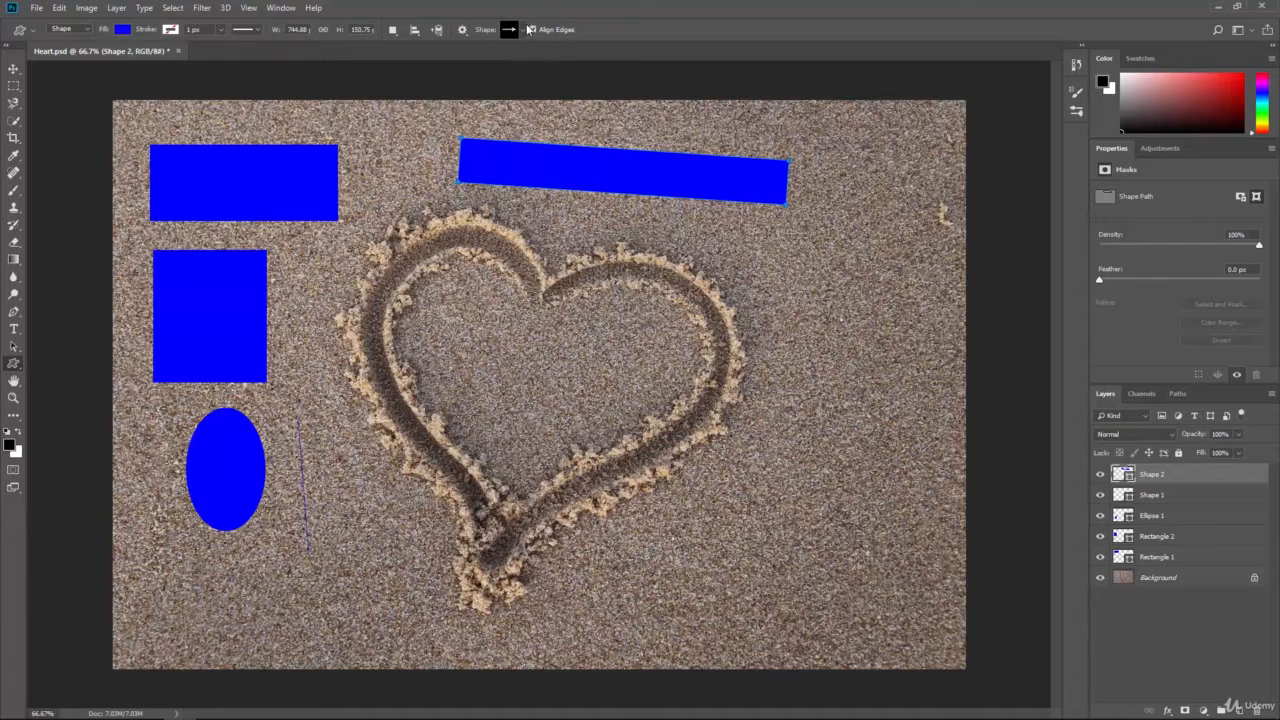
click(524, 32)
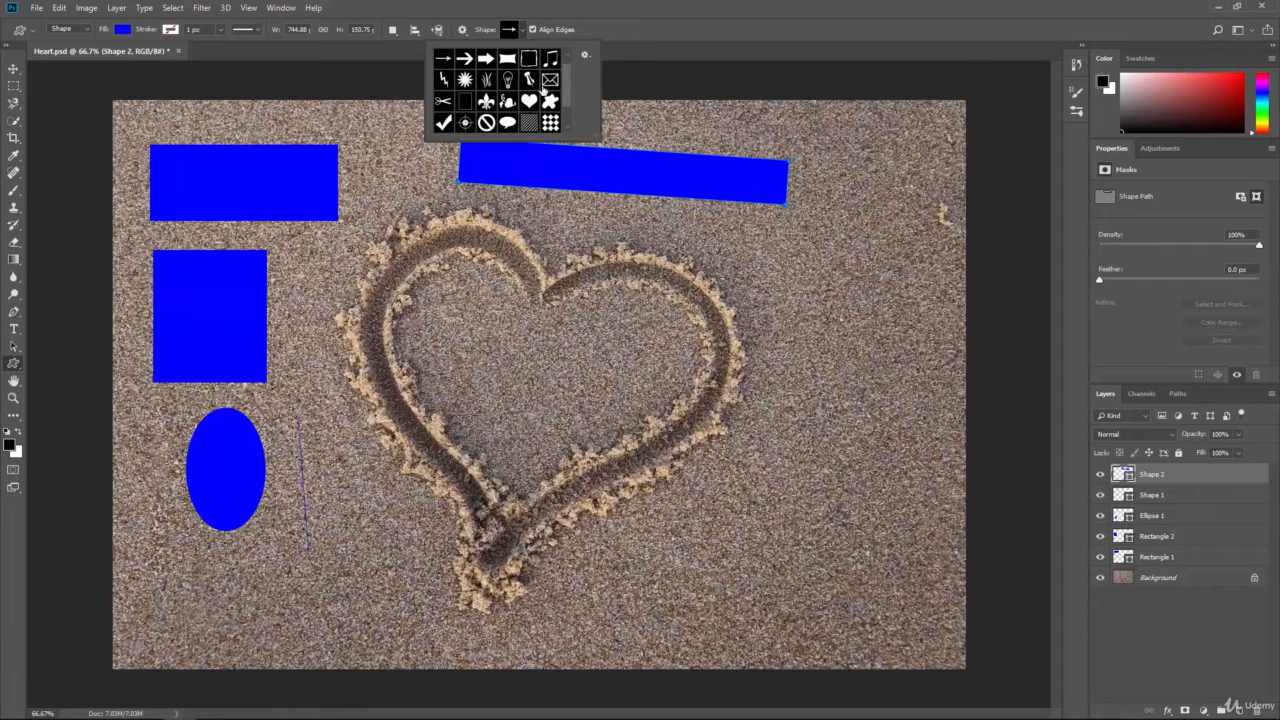
scroll(543, 90, down, 2)
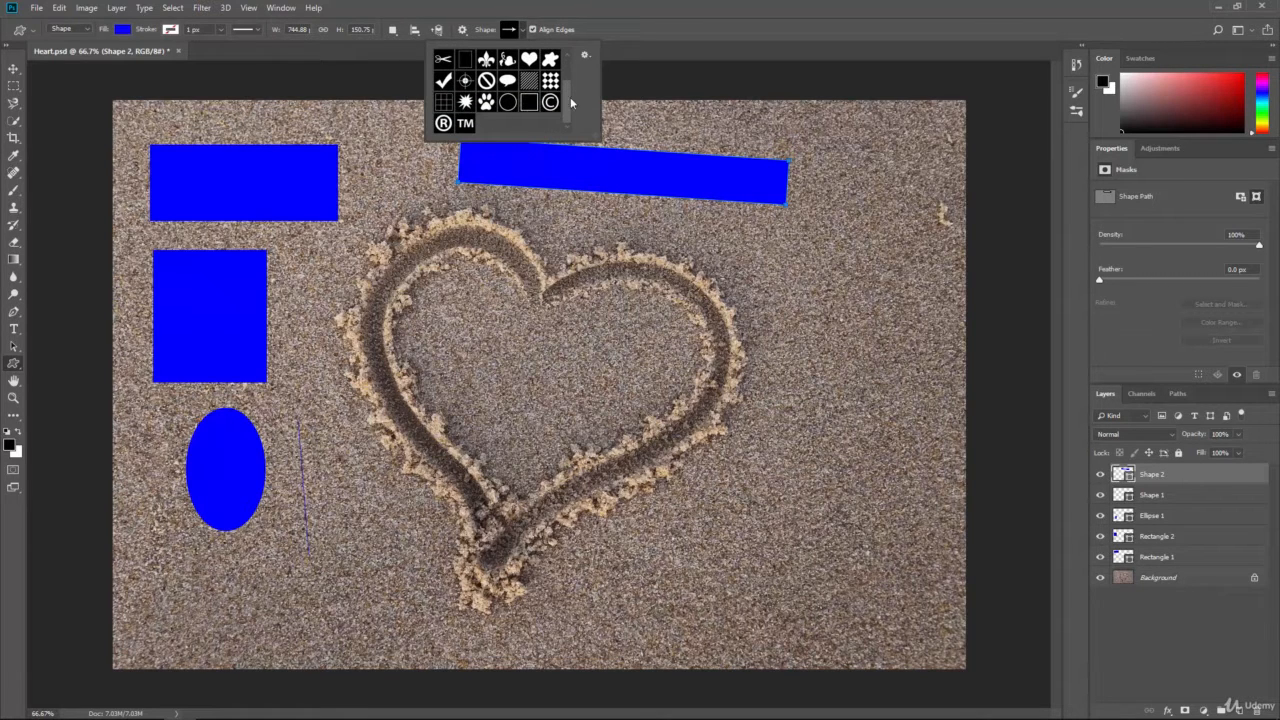
scroll(567, 97, up, 2)
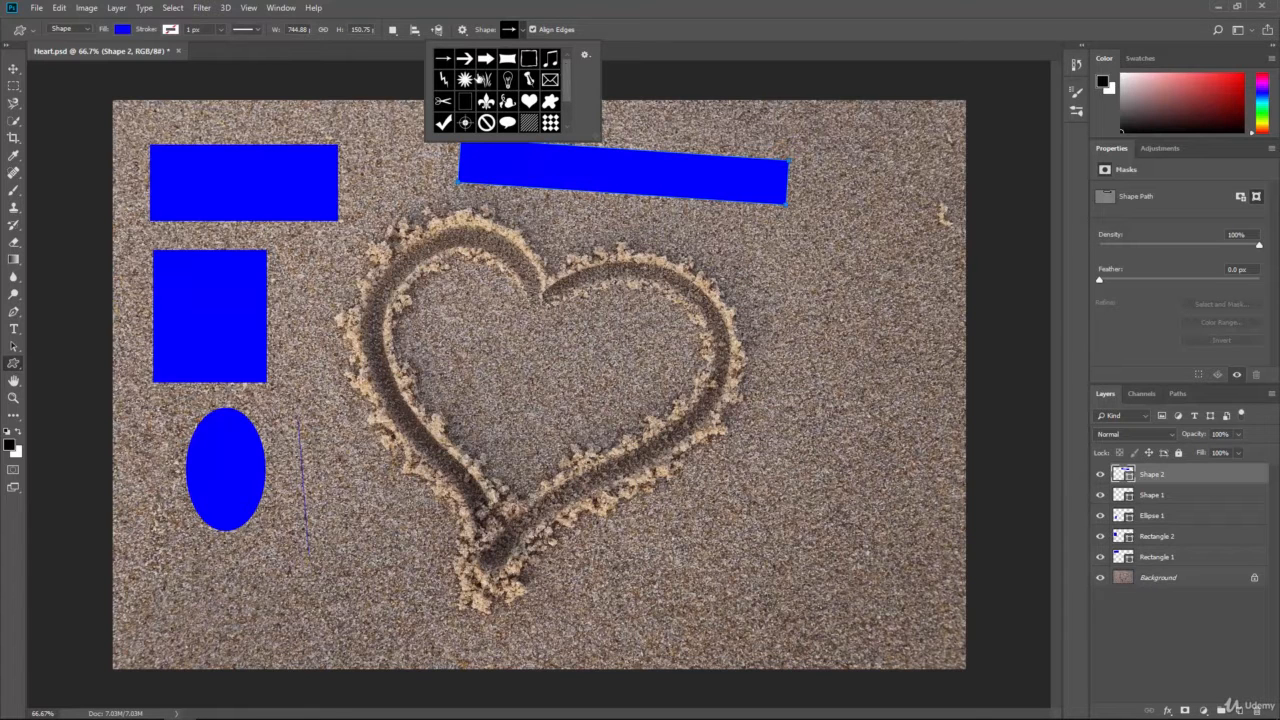
click(465, 59)
drag(360, 460, 775, 313)
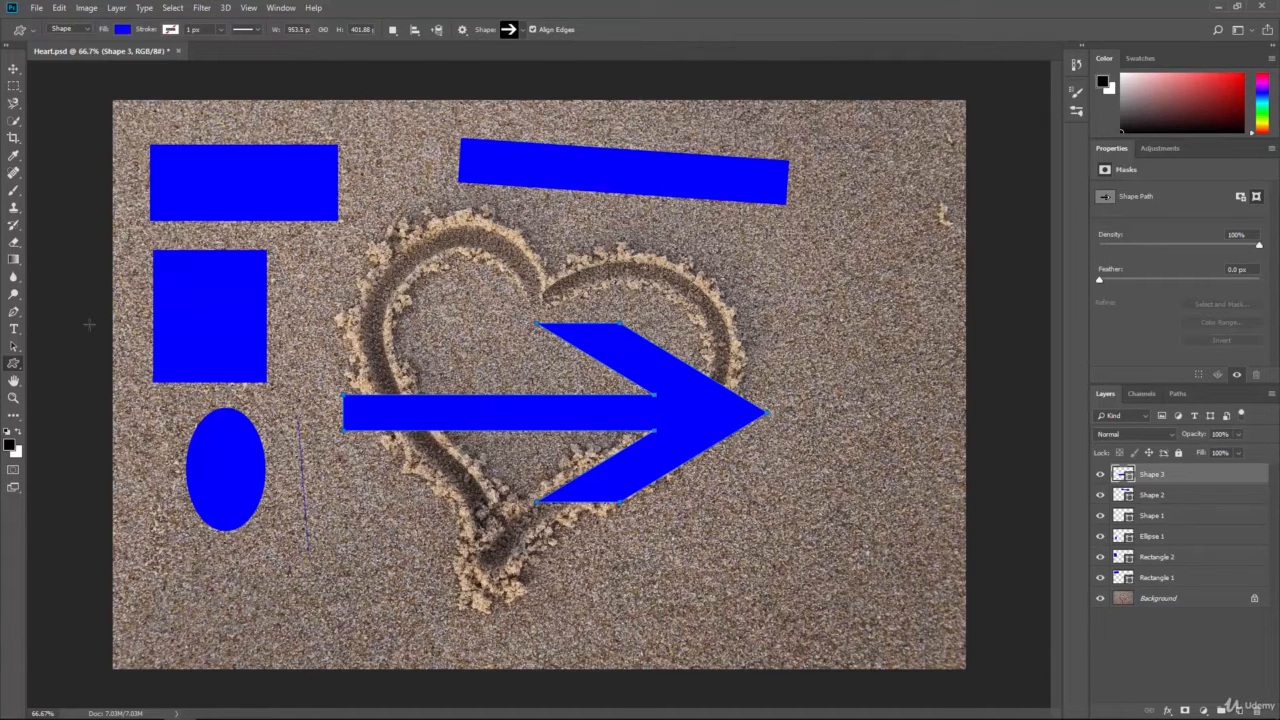
Undo all the drawn shapes one after another until only the Background layer is left.
key(ctrl+alt+z)
key(ctrl+alt+z)
key(ctrl+alt+z)
key(ctrl+alt+z)
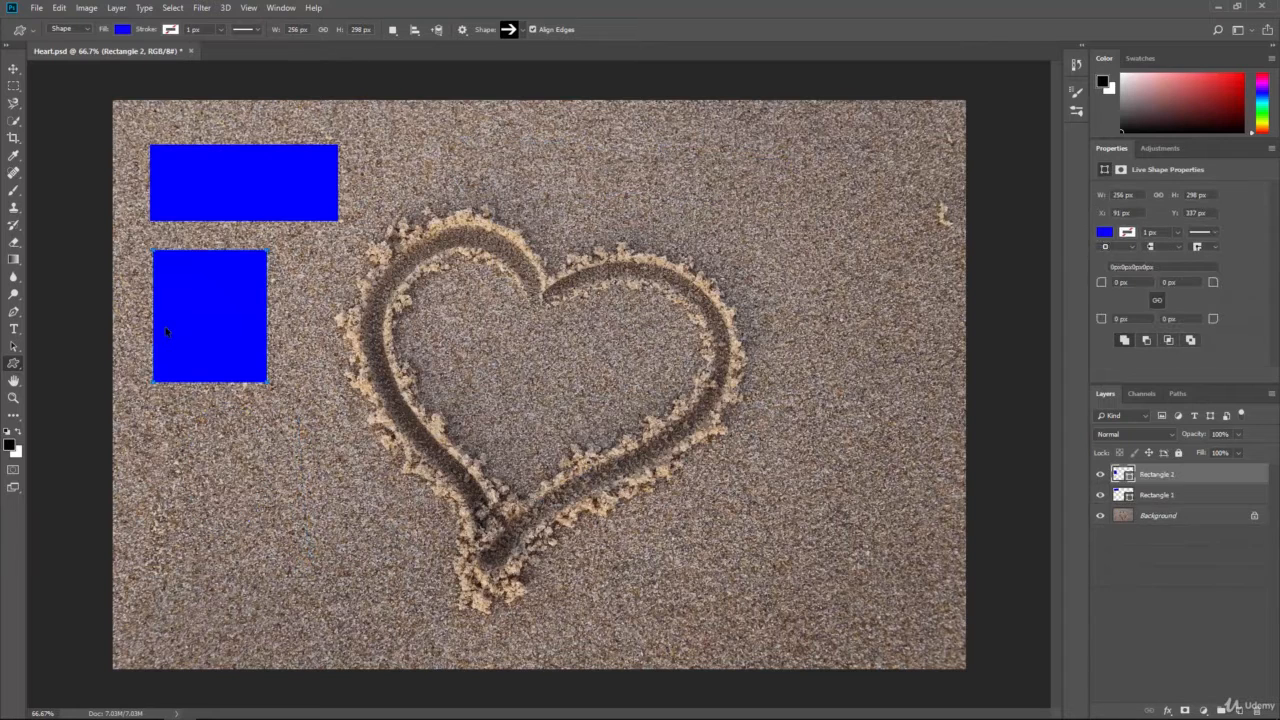
key(ctrl+alt+z)
key(ctrl+alt+z)
key(ctrl+alt+z)
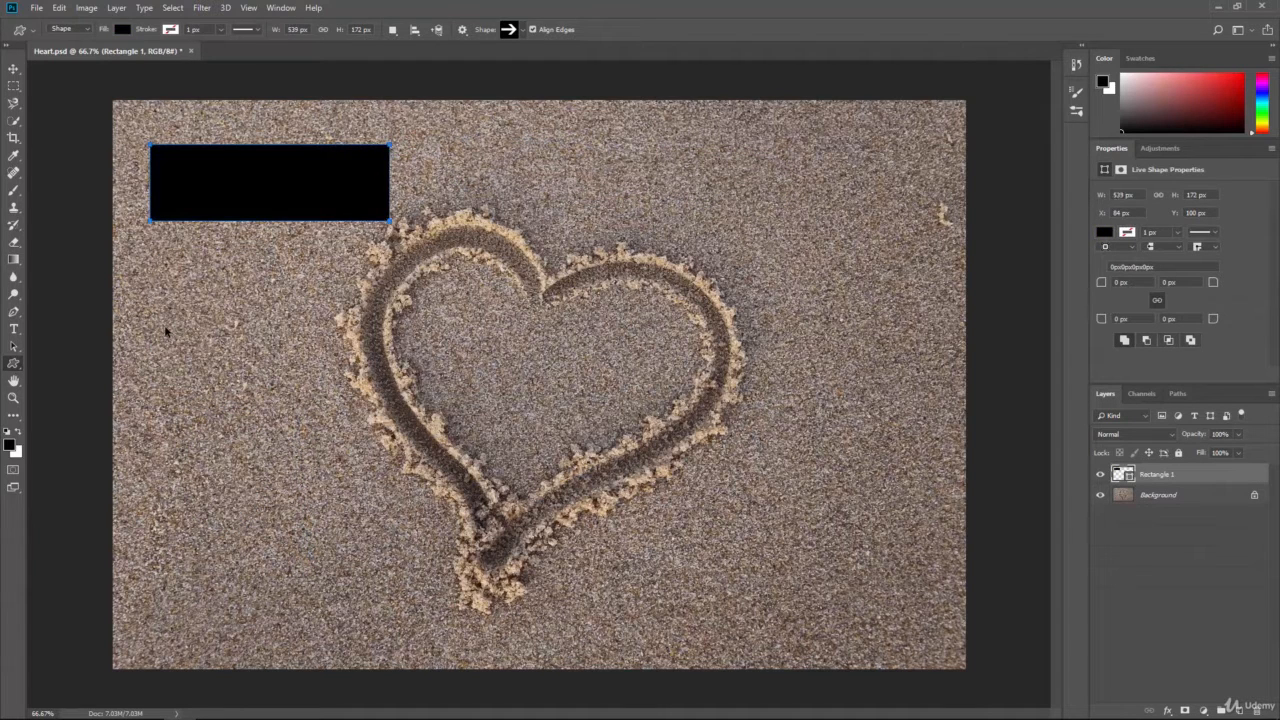
key(ctrl+alt+z)
key(ctrl+alt+z)
key(ctrl+alt+z)
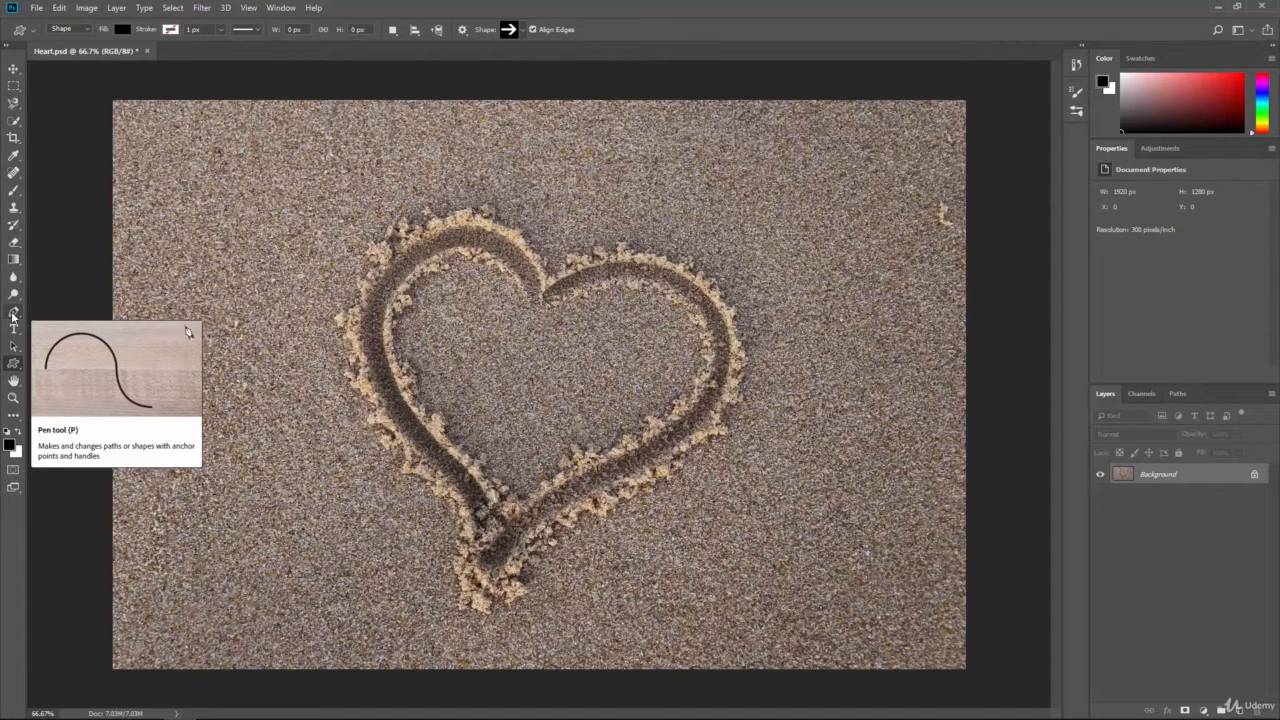
With the Pen tool in Path mode, trace the right half of the heart's groove from the top notch to the lower tip.
click(13, 315)
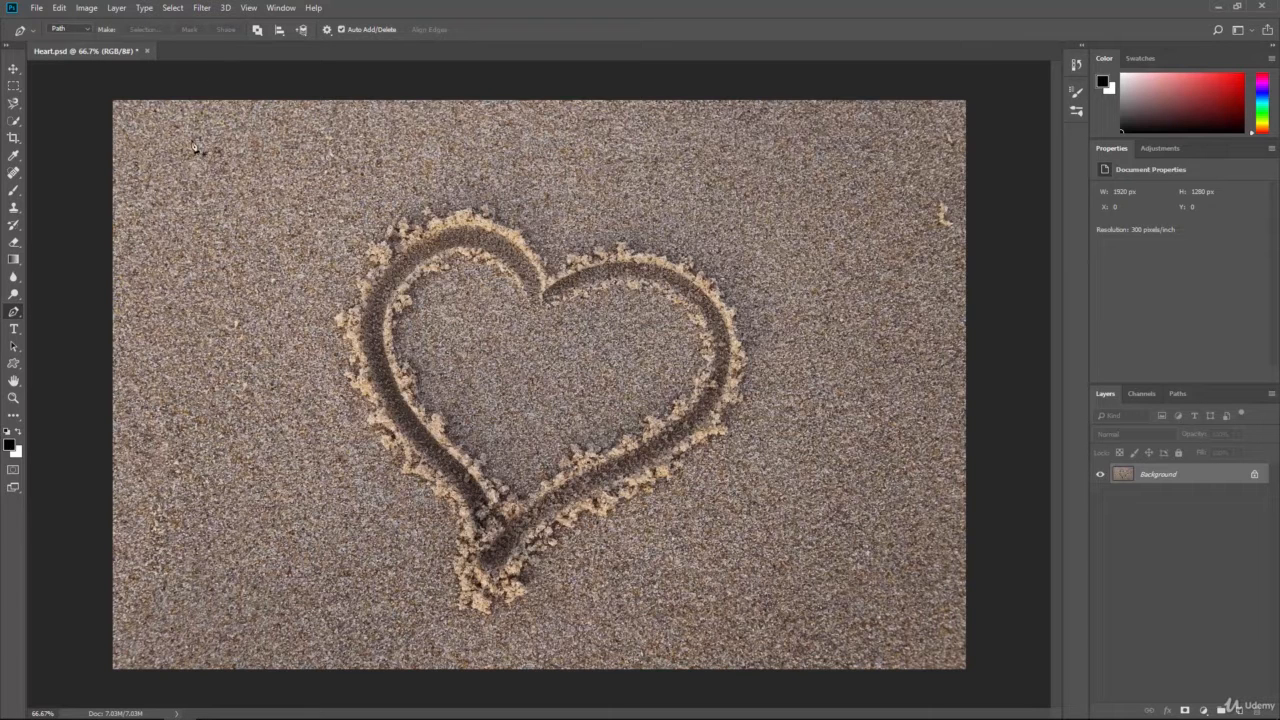
right_click(14, 313)
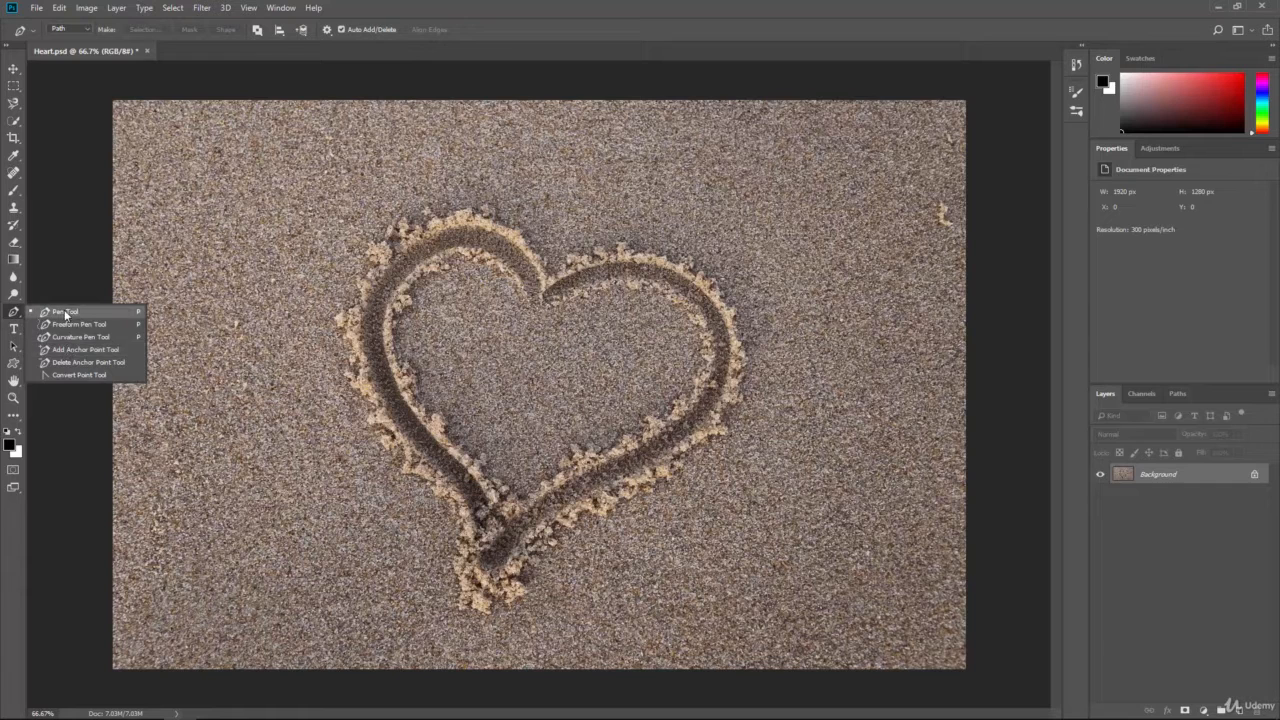
click(75, 312)
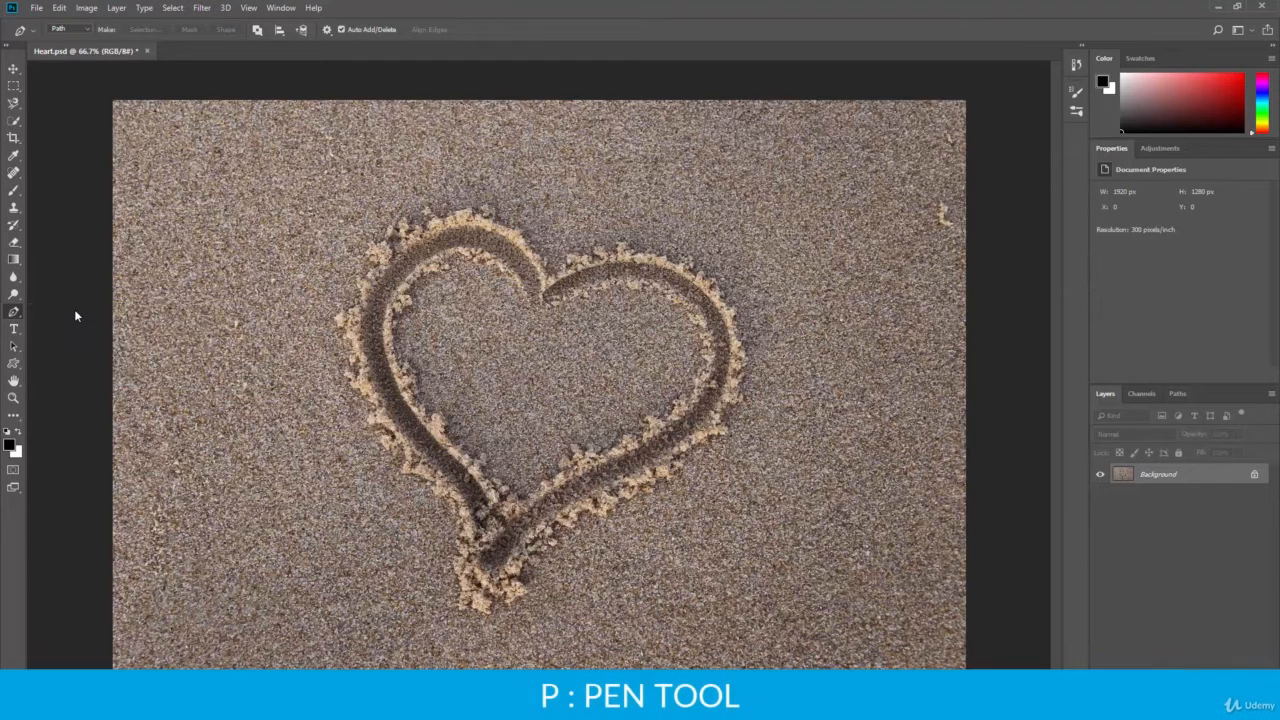
click(540, 301)
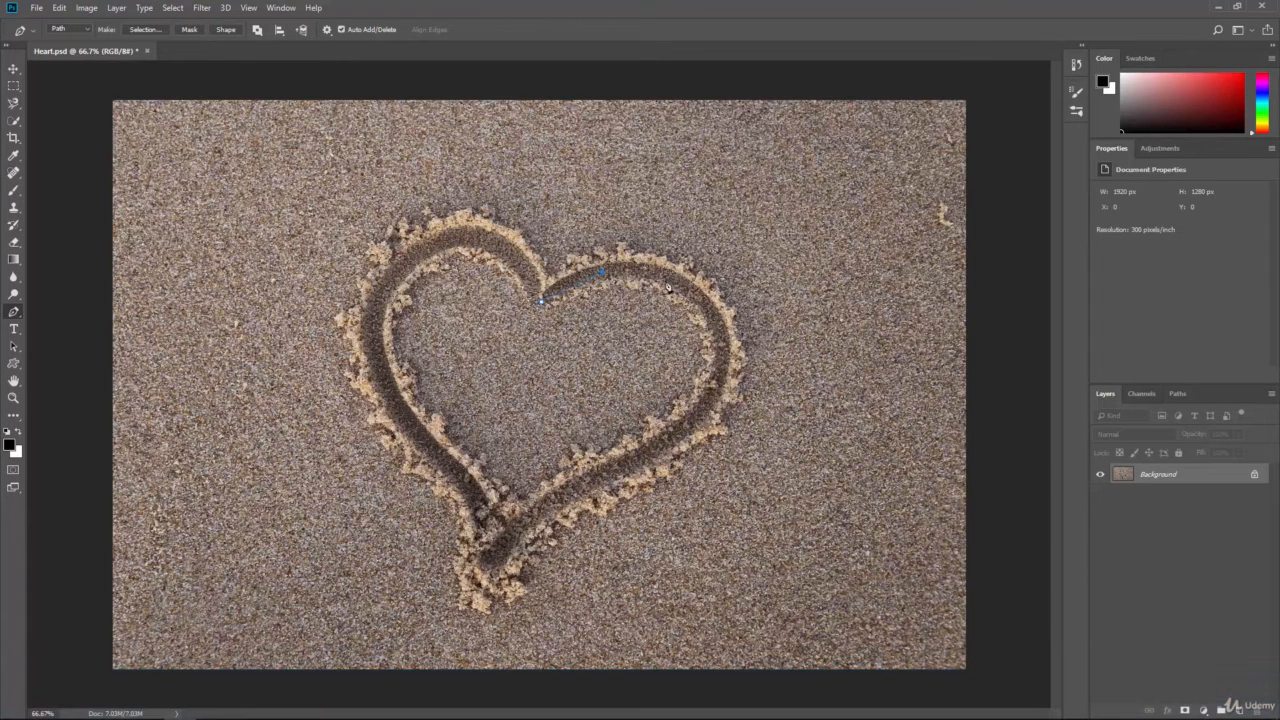
click(668, 278)
click(712, 318)
click(716, 378)
click(684, 425)
click(622, 462)
click(562, 494)
click(499, 551)
Continue the pen path up the left half of the heart's groove and close it at the top notch.
click(476, 497)
click(424, 443)
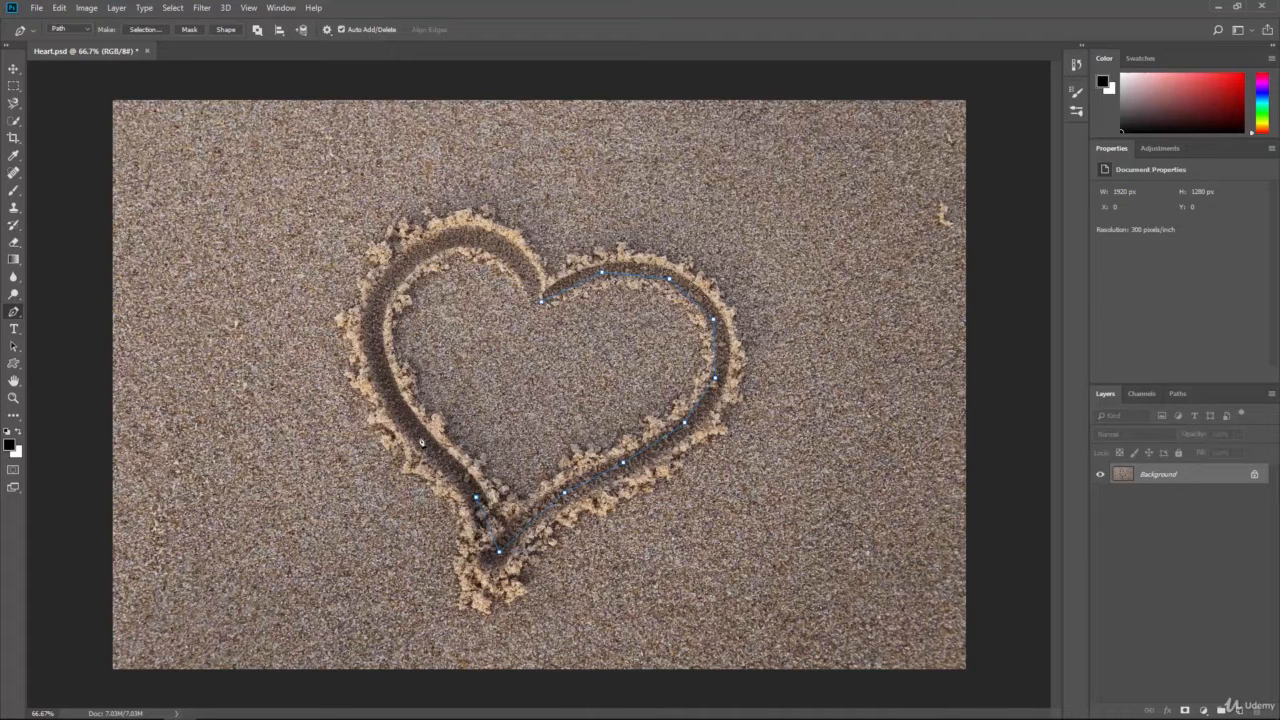
click(380, 363)
click(377, 300)
click(421, 248)
click(473, 240)
click(520, 265)
click(541, 302)
With the Pen tool in Shape mode, trace the heart's groove from the upper left lobe across the notch to the right side.
click(87, 31)
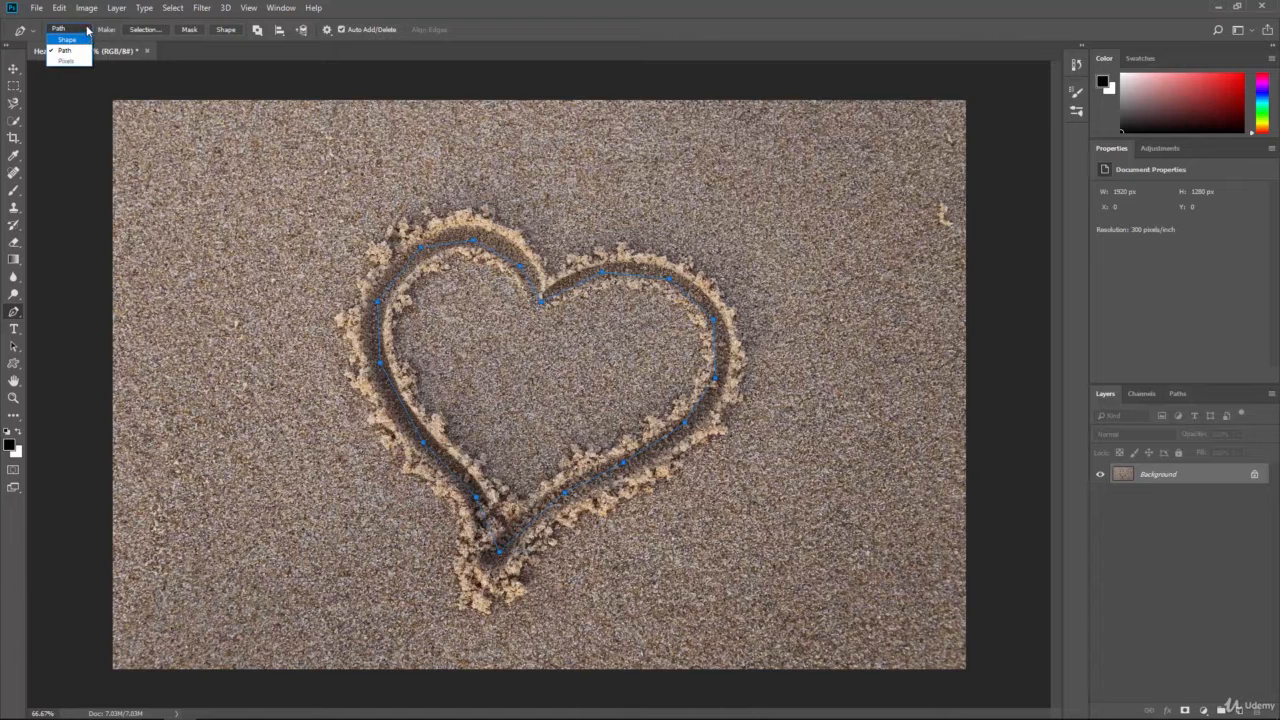
click(86, 39)
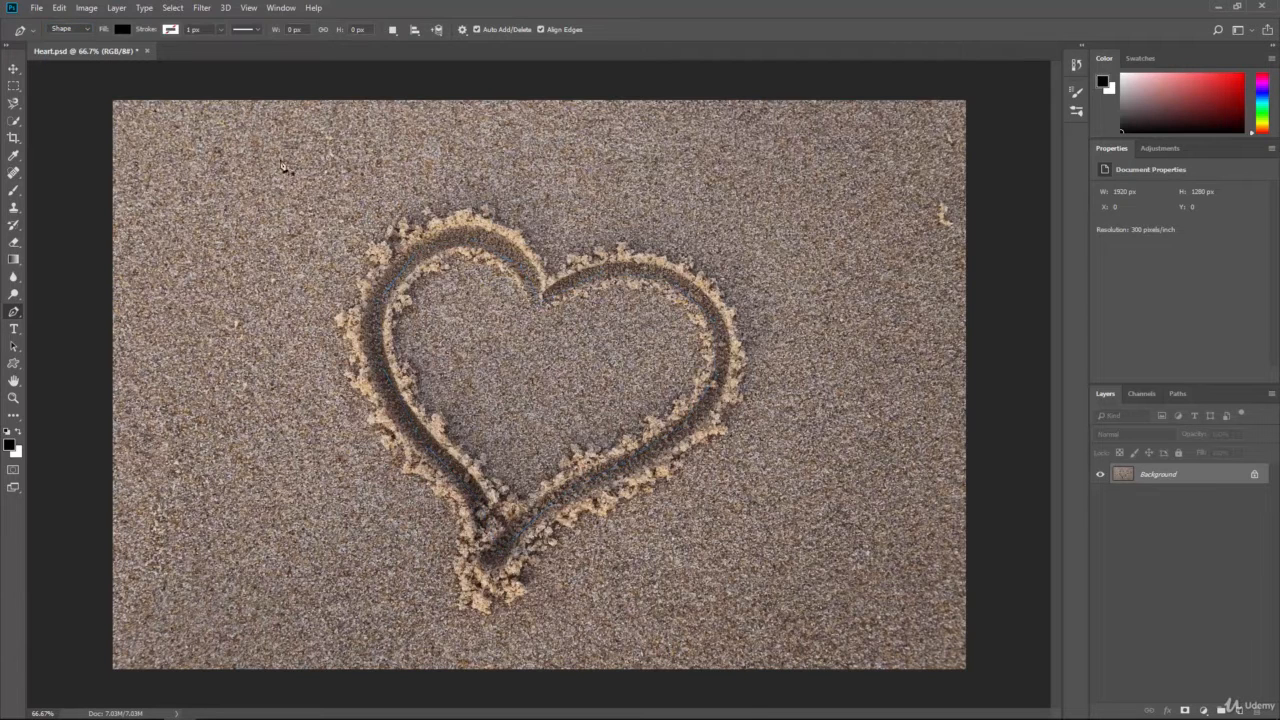
click(404, 263)
click(457, 238)
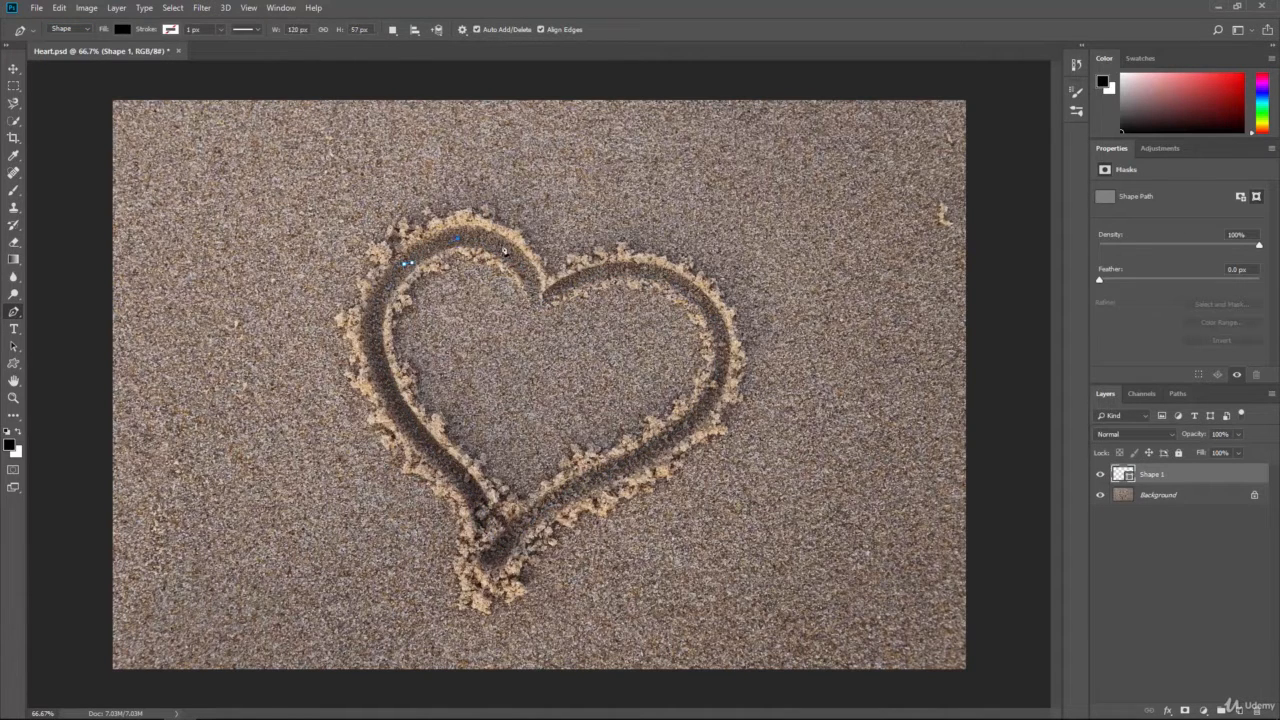
click(508, 249)
click(540, 293)
click(586, 274)
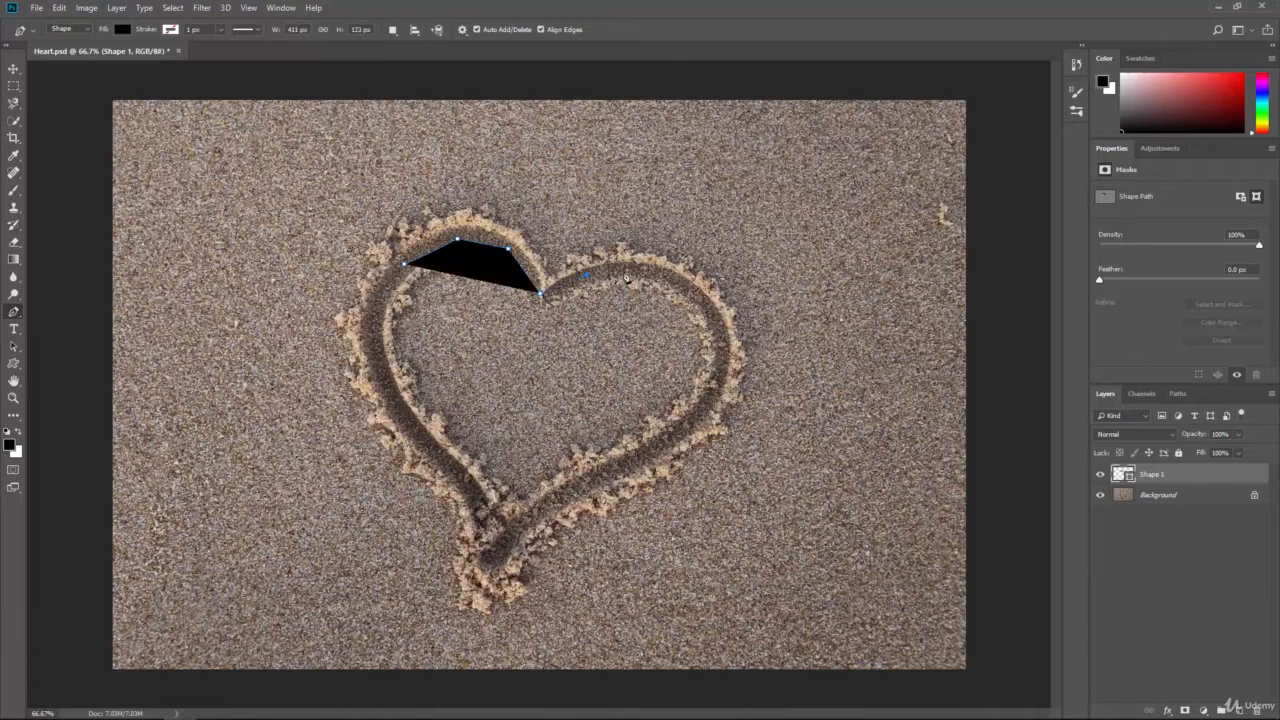
click(640, 269)
click(685, 281)
click(716, 348)
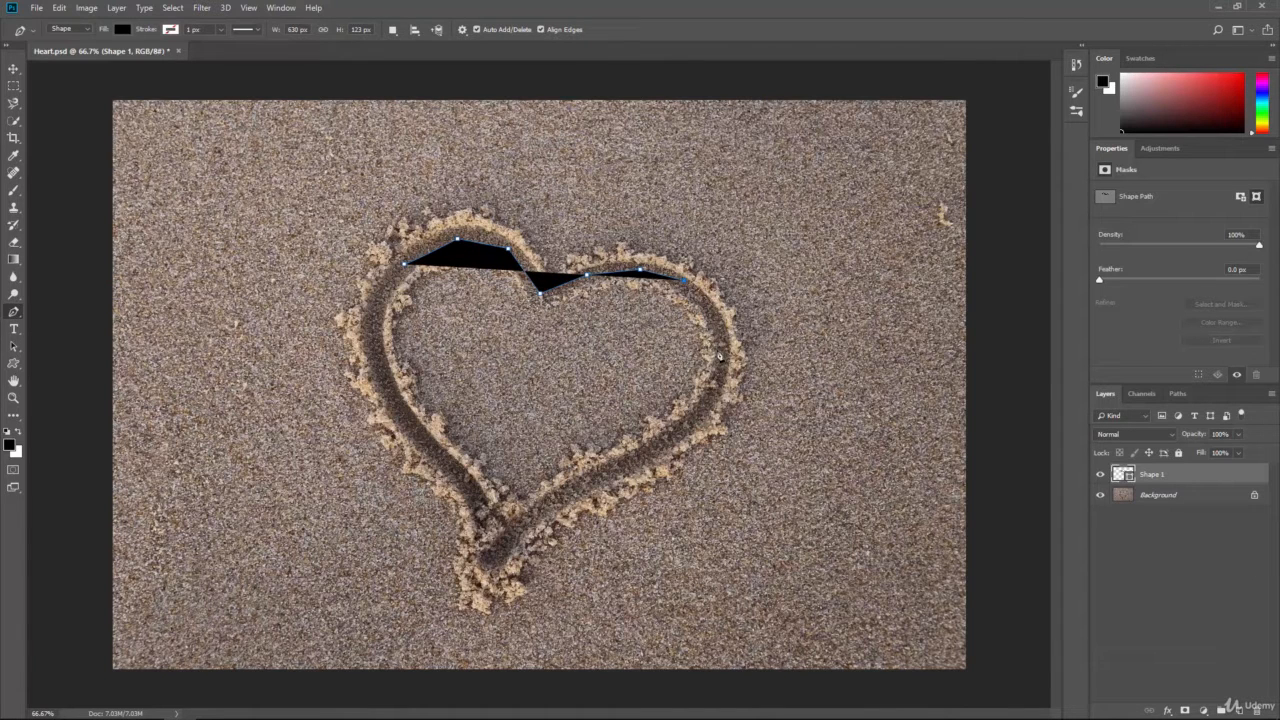
Continue the pen shape down to the heart's lower tip and up the left side, closing it at the starting point.
click(698, 421)
click(640, 454)
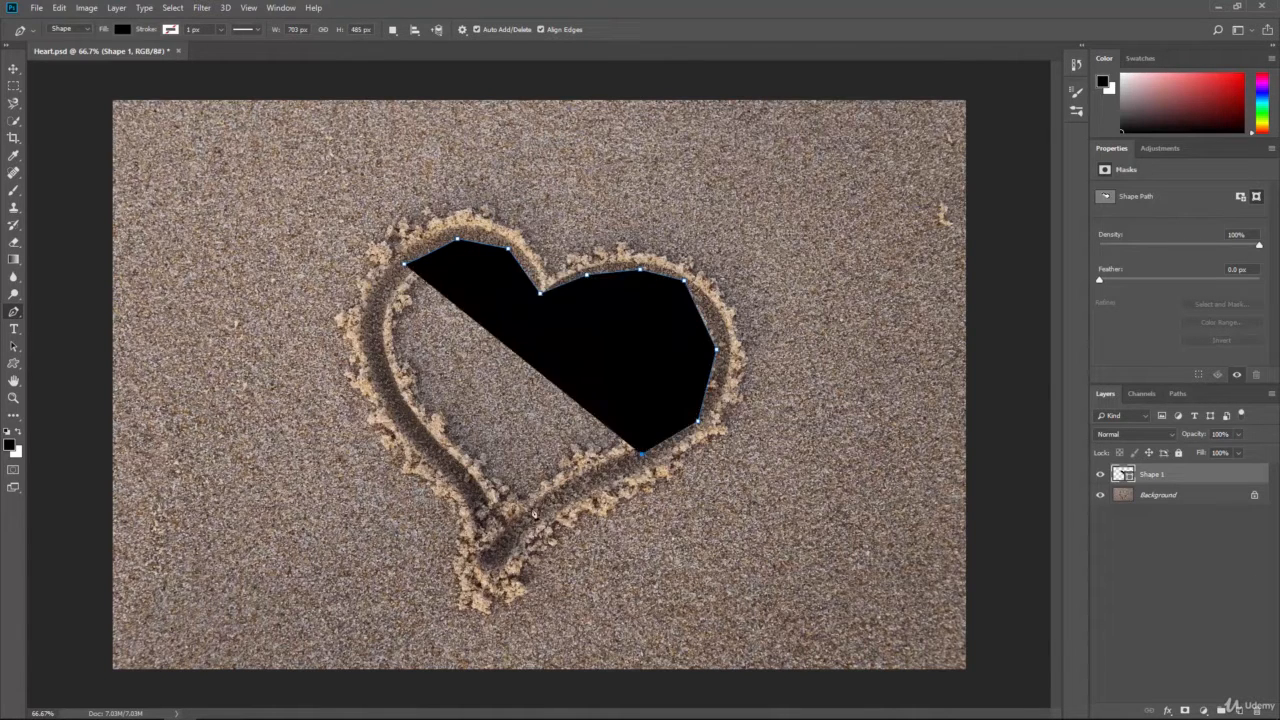
click(500, 551)
click(461, 490)
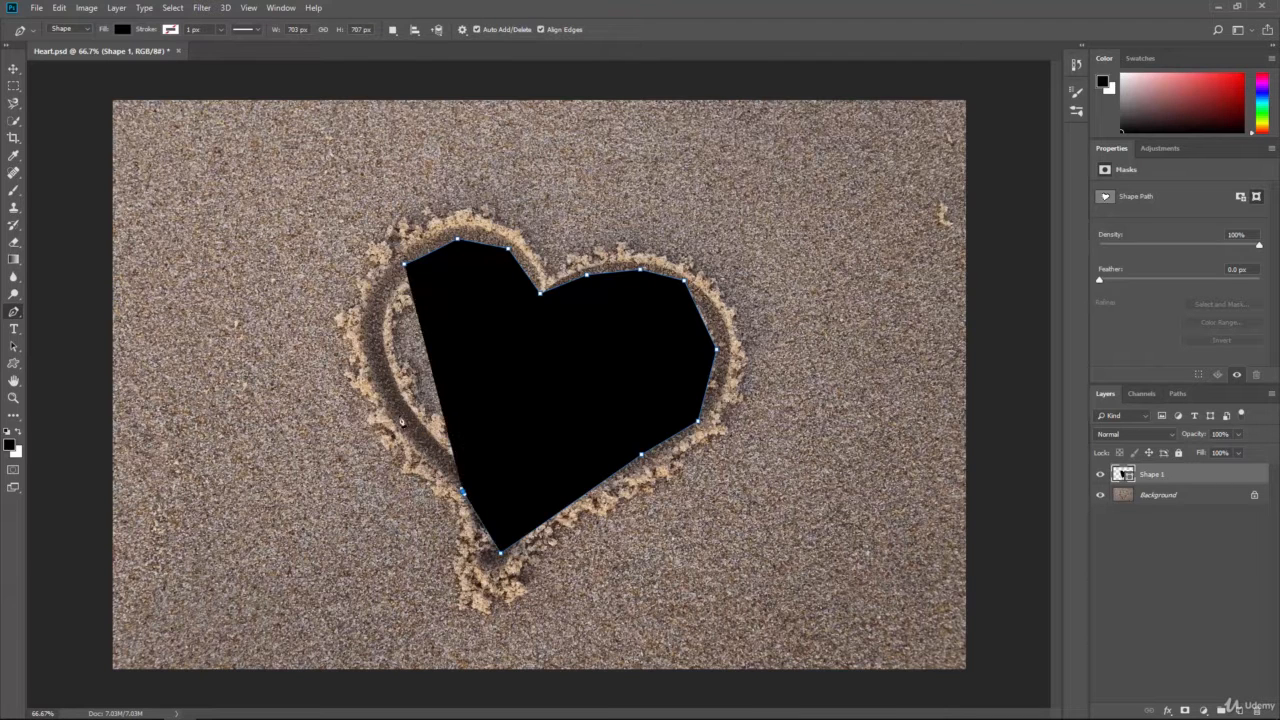
click(375, 298)
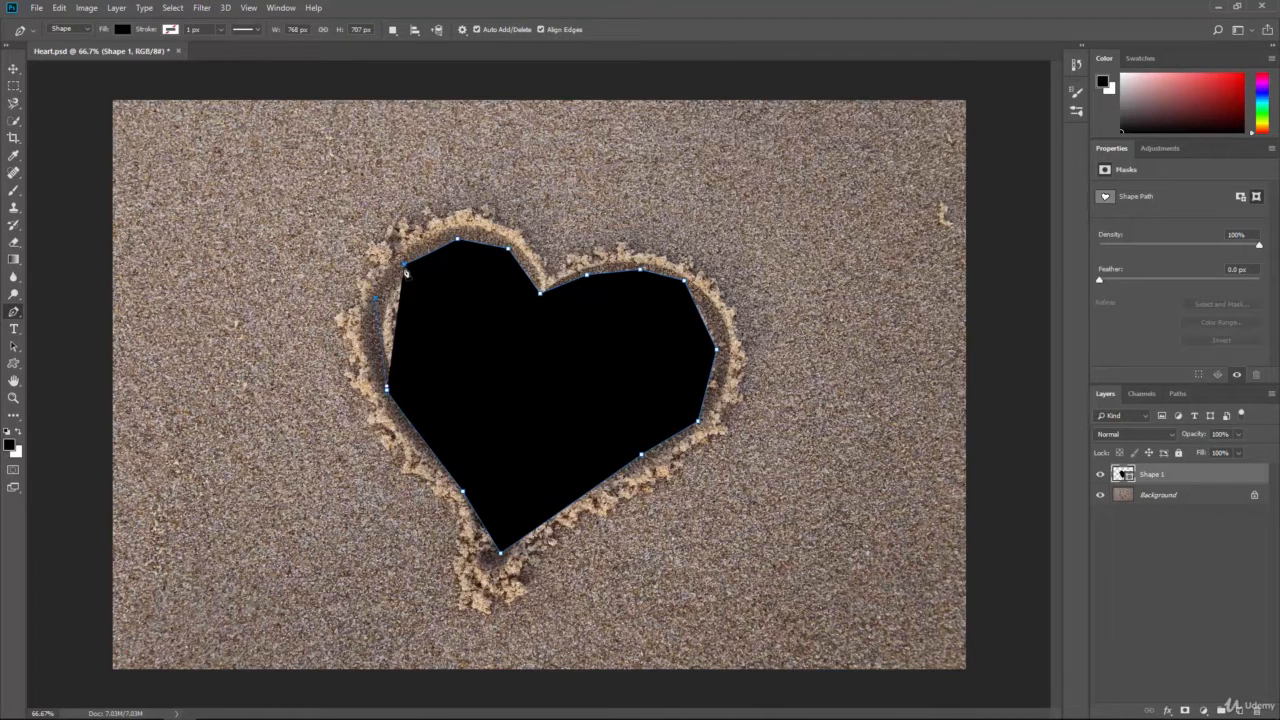
click(405, 267)
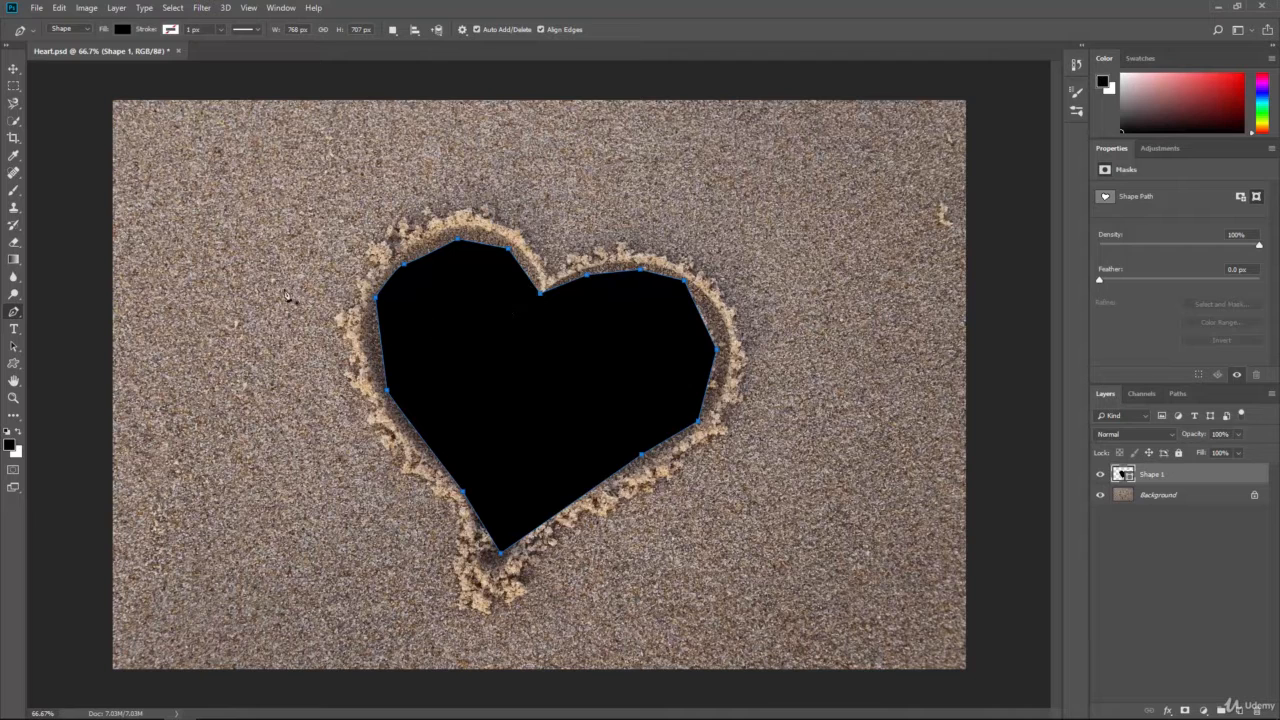
Set the Pen tool back to Path mode and delete the Shape 1 layer.
click(88, 29)
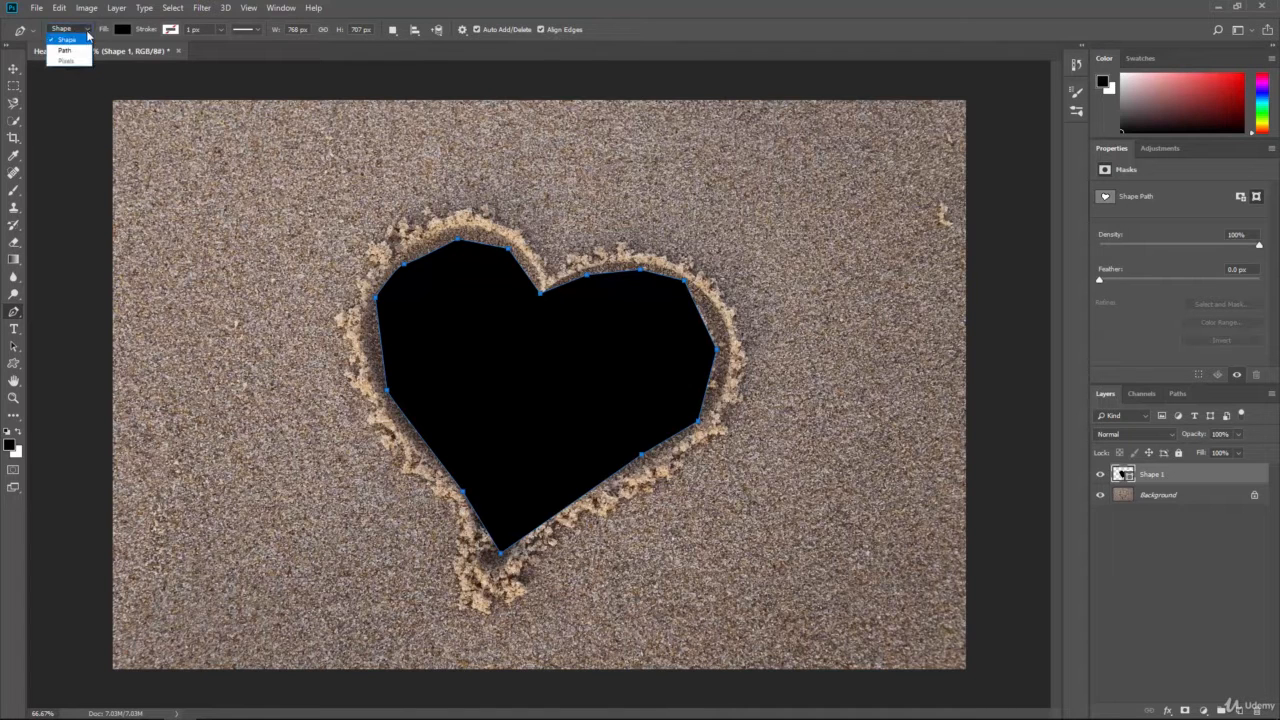
click(72, 51)
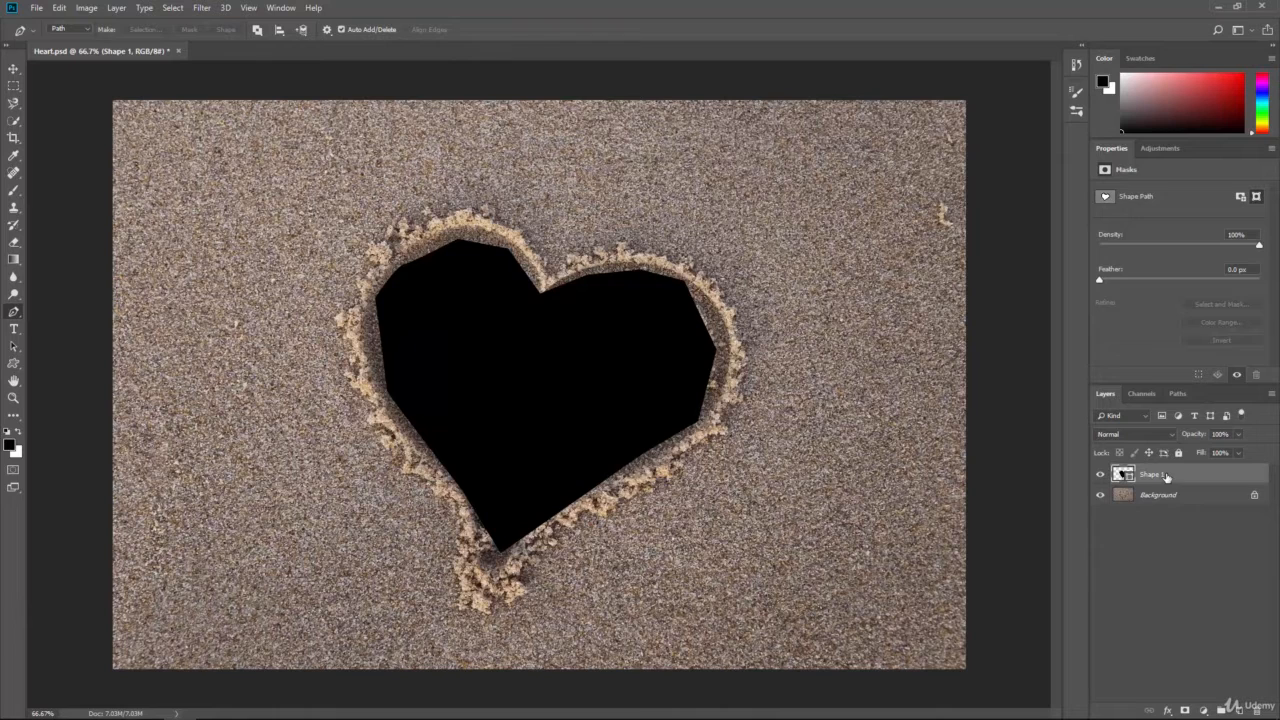
drag(1148, 476, 1260, 711)
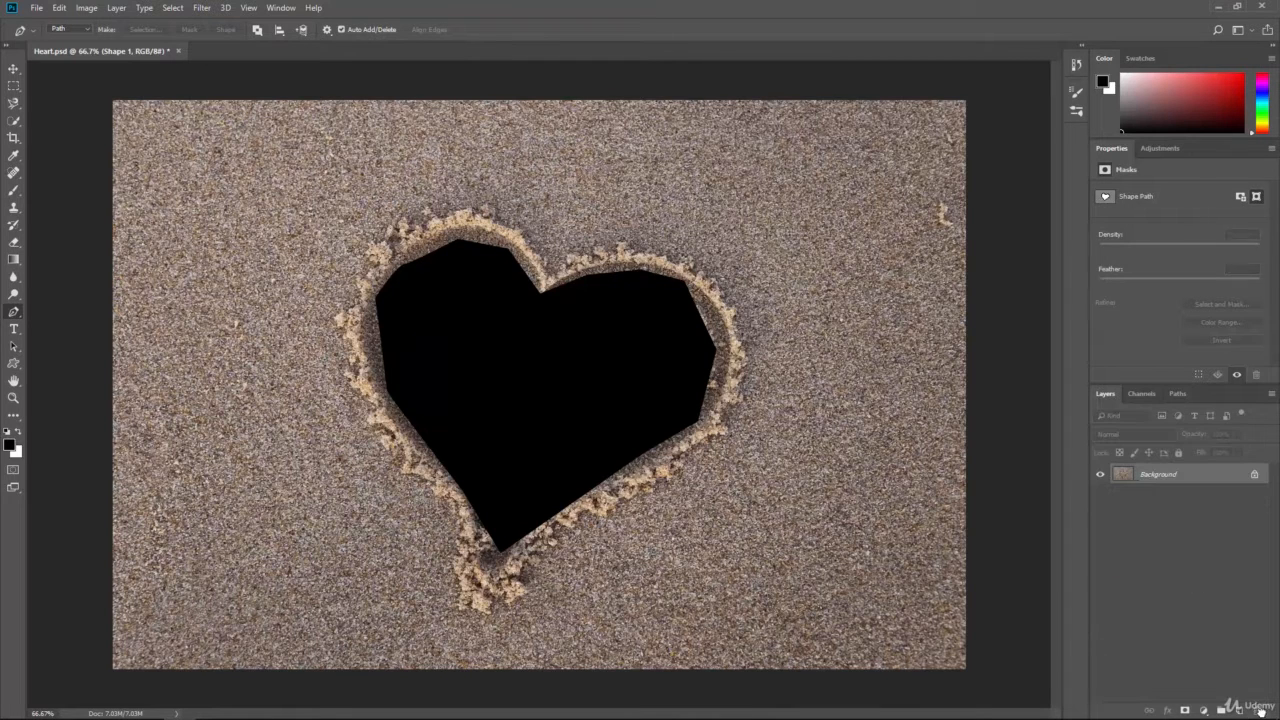
Trace the heart's groove with a closed, curved pen path, starting and ending at the top notch.
click(540, 301)
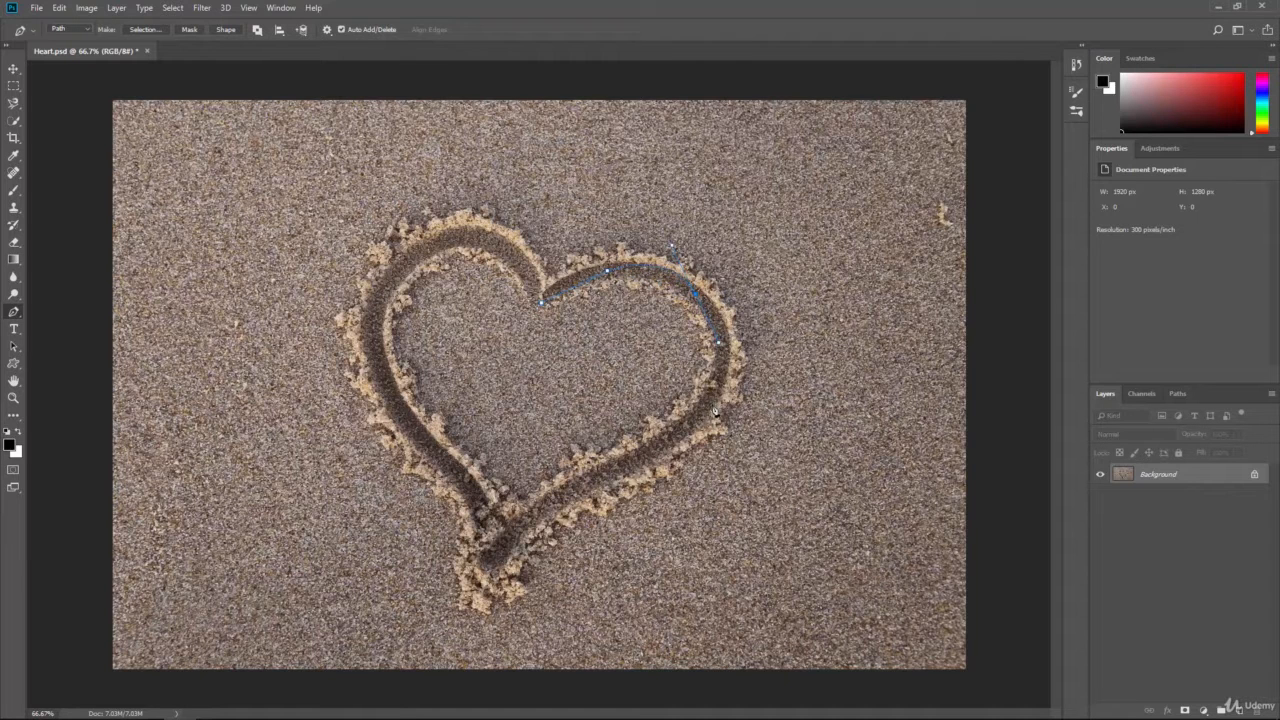
drag(712, 409, 677, 444)
click(495, 561)
click(463, 488)
click(376, 340)
click(441, 246)
click(510, 249)
click(522, 266)
Make a new selection from the heart path, then undo it to get the path back.
click(143, 29)
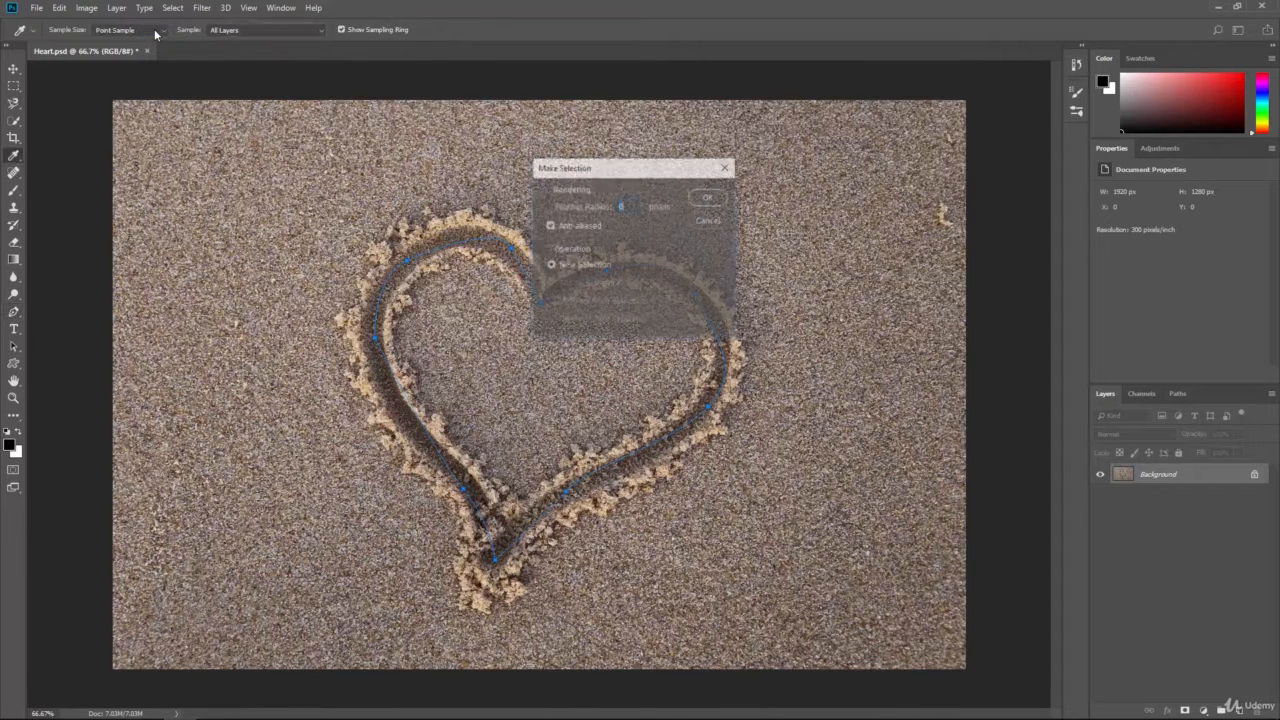
click(709, 198)
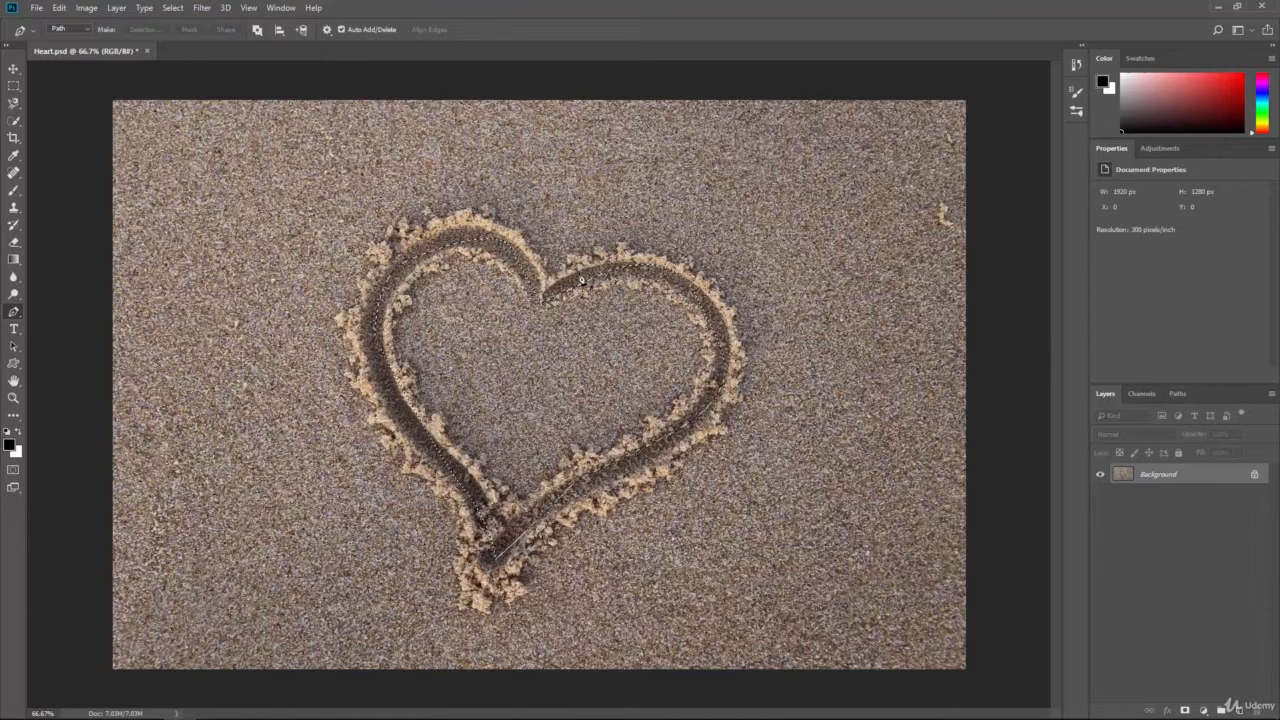
key(ctrl+z)
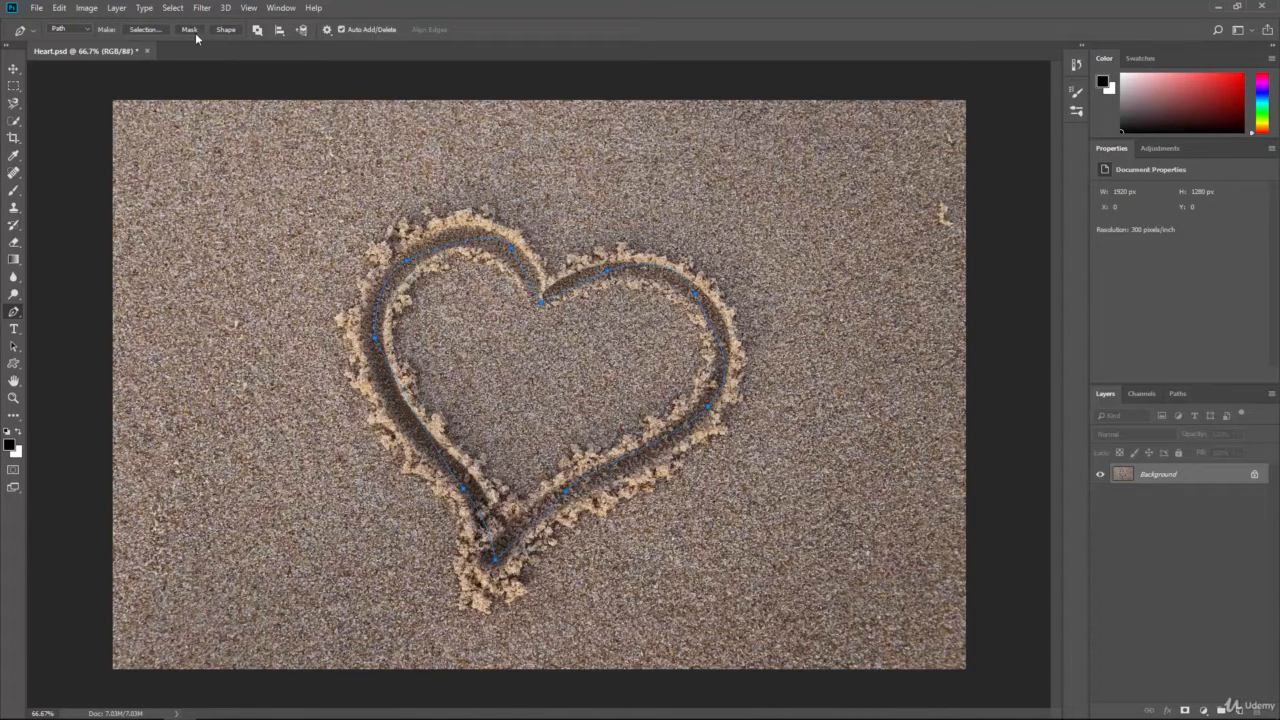
Convert the heart path to a filled shape, add anchor points along its right lobe and move the lower-right anchor point inward.
click(227, 31)
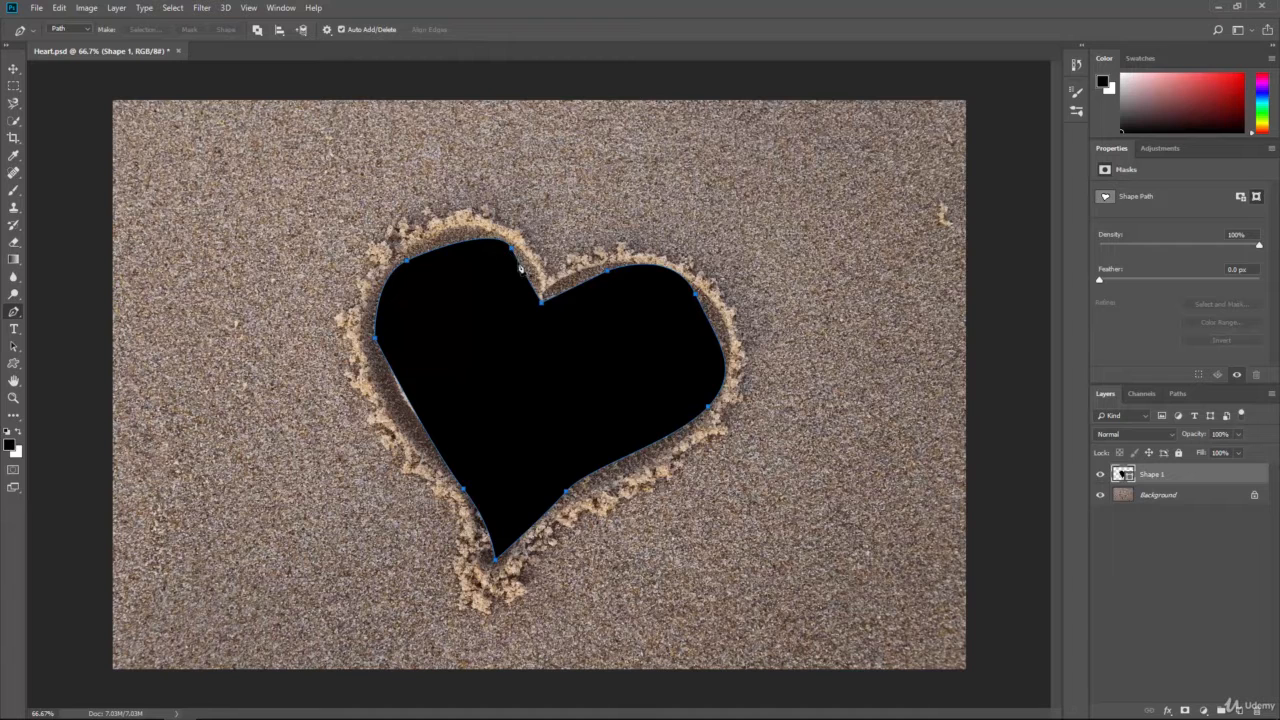
click(556, 296)
click(571, 288)
drag(713, 328, 721, 357)
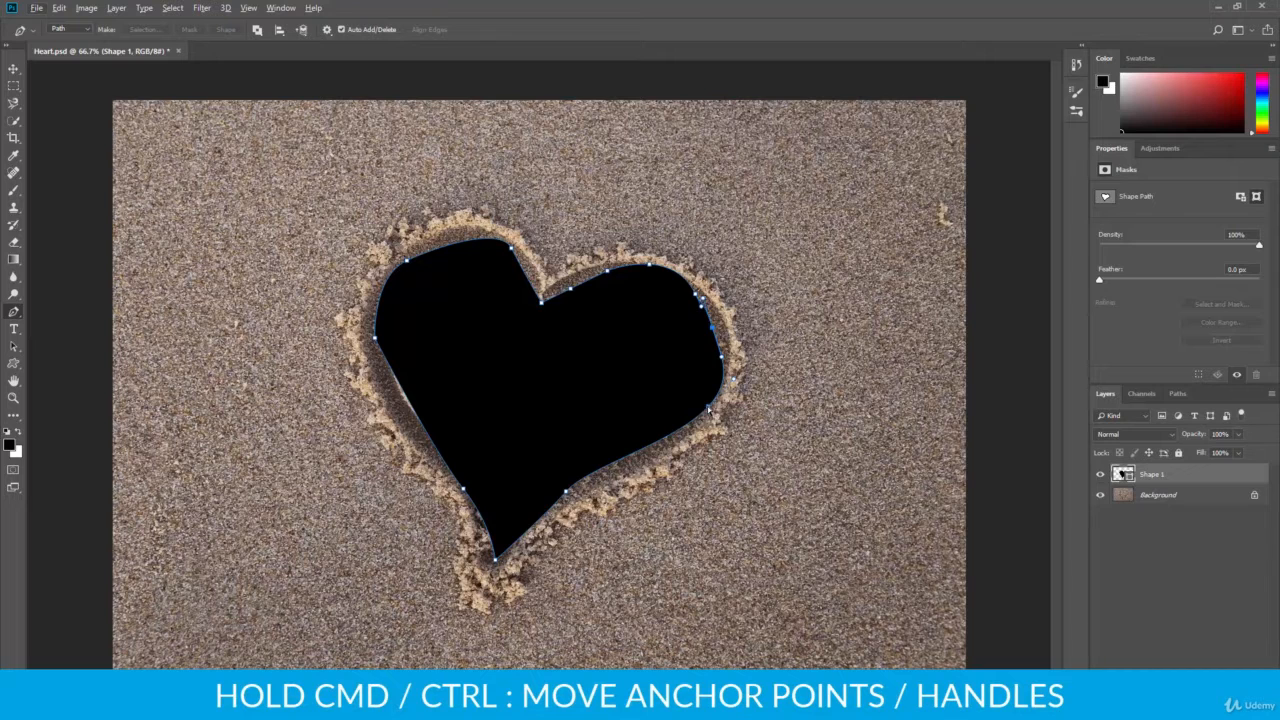
drag(708, 408, 675, 396)
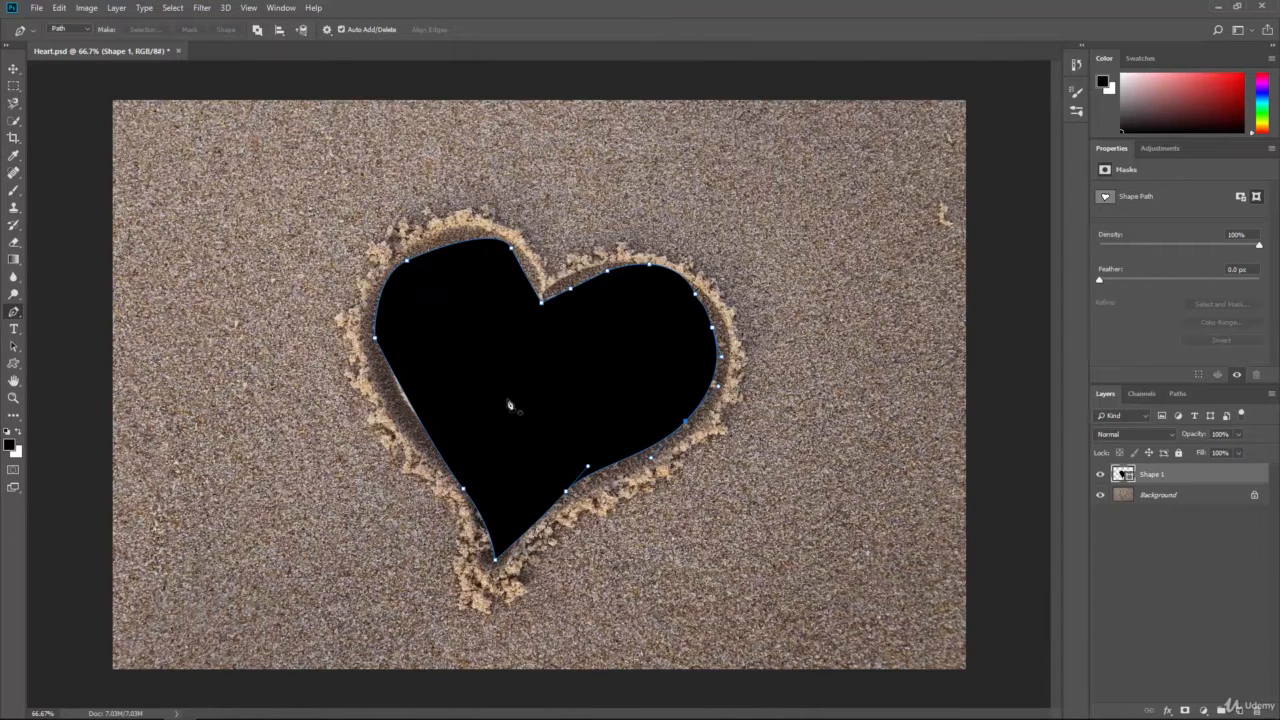
key(Return)
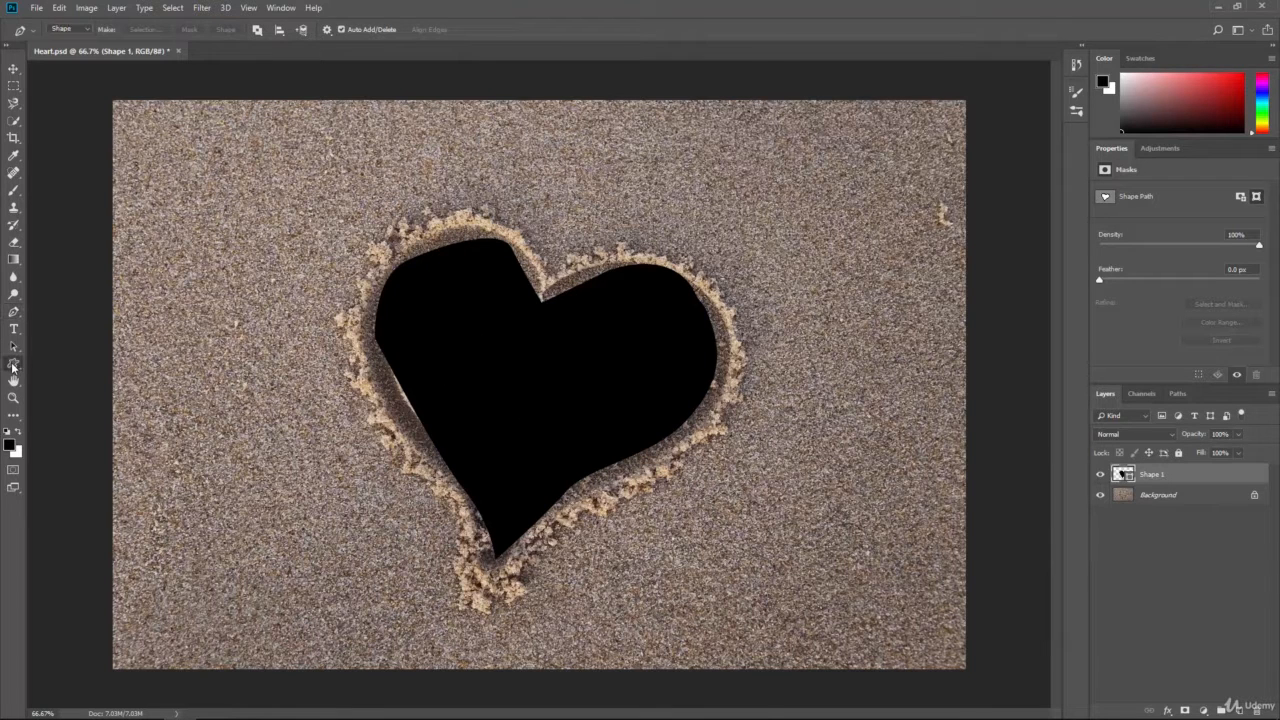
Draw a right-pointing custom arrow shape about 386 × 166 px to the left of the heart's upper lobe.
click(13, 365)
click(61, 427)
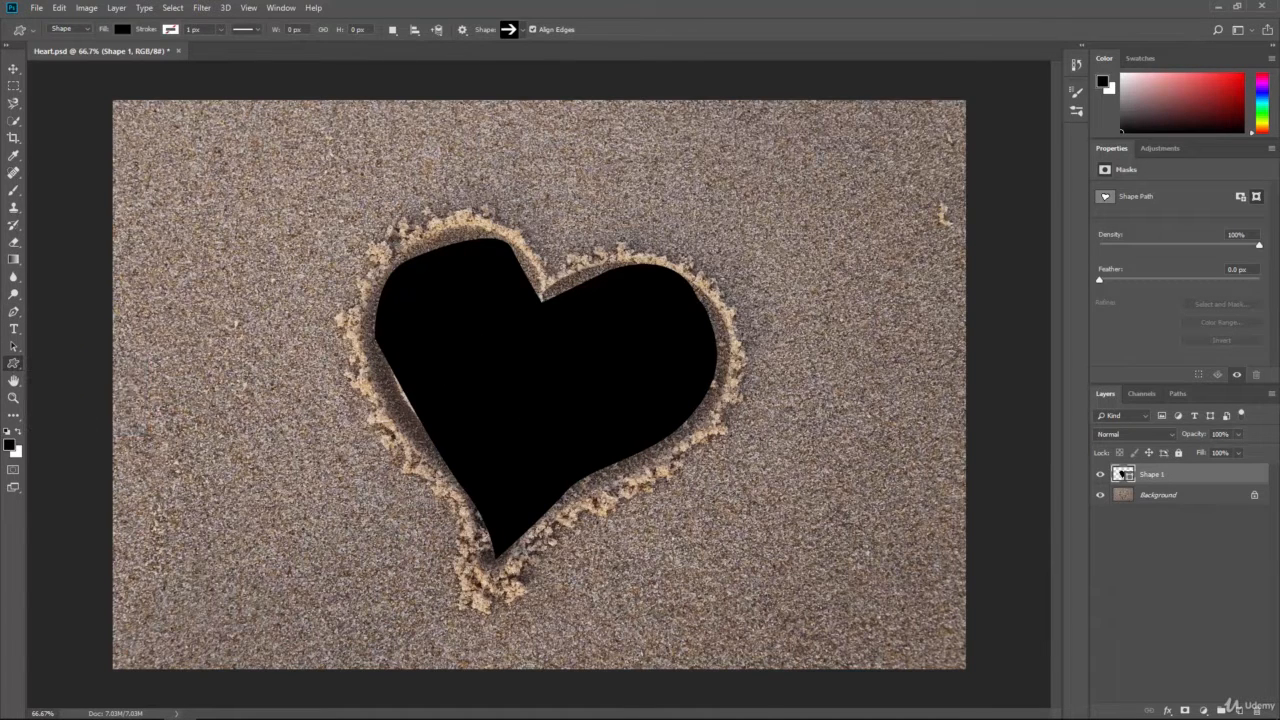
click(1121, 474)
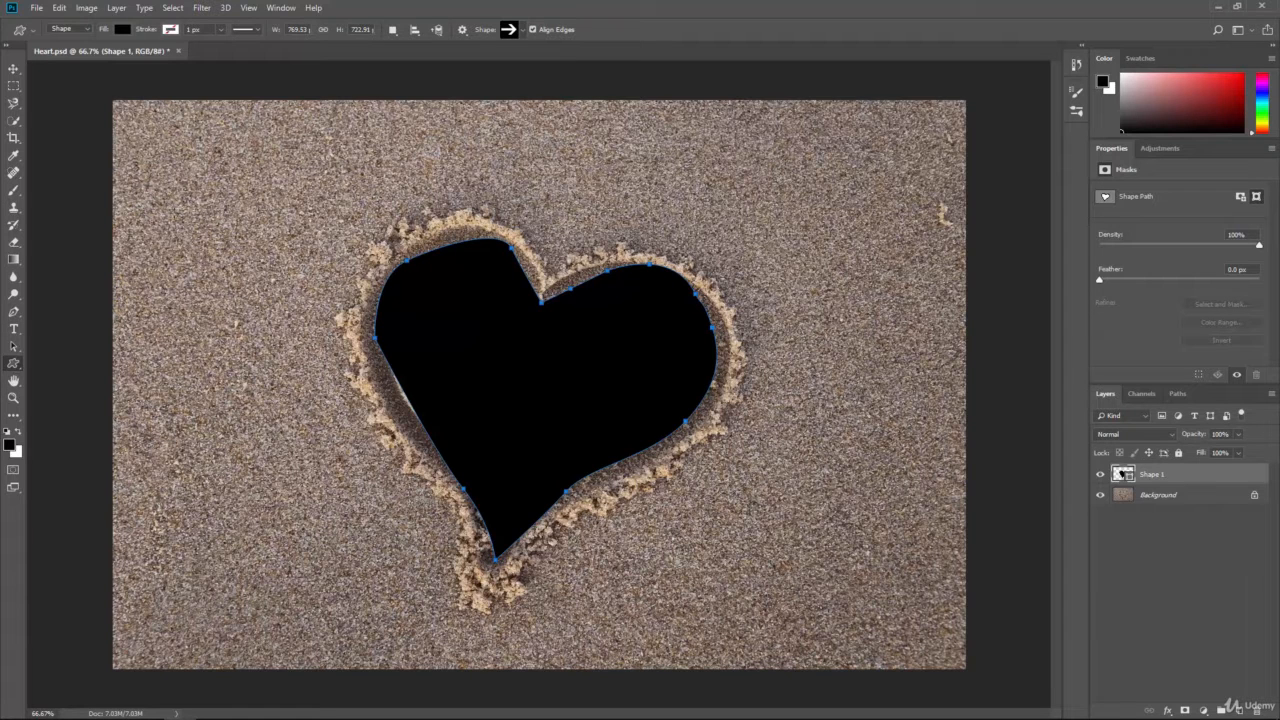
drag(175, 214, 338, 289)
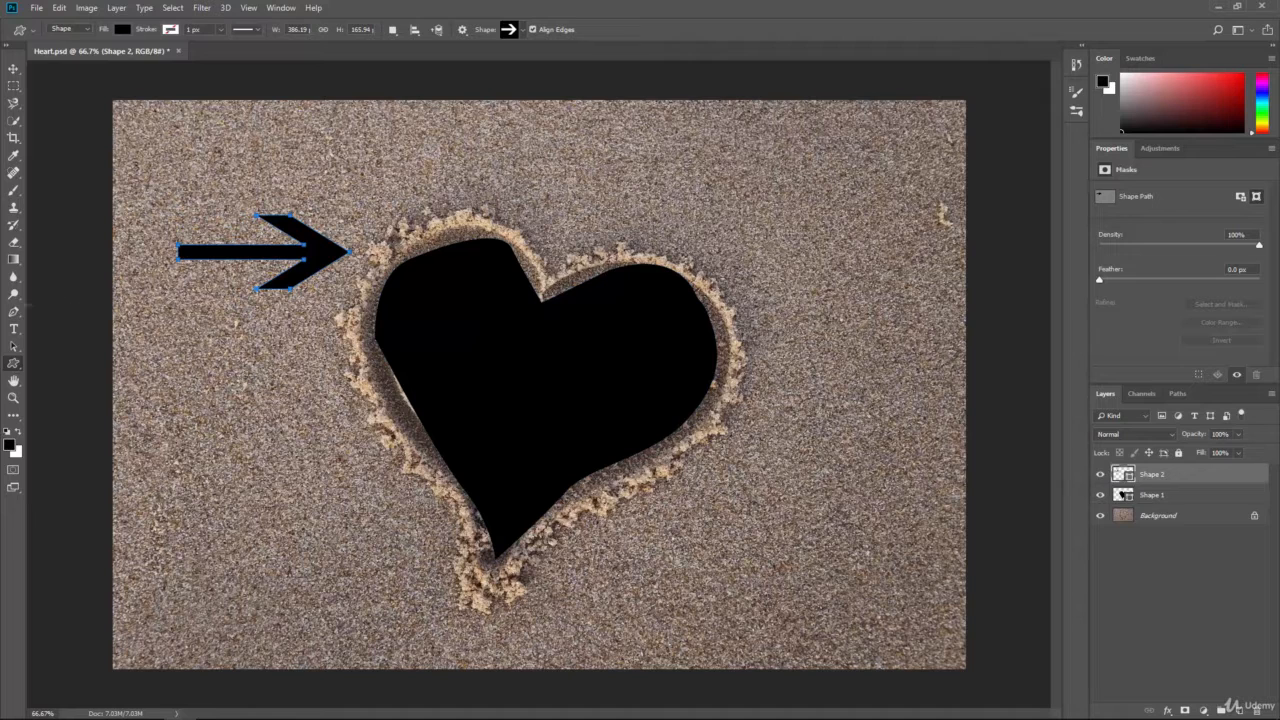
With the Pen tool, delete one anchor point of the arrow's lower barb and move its remaining points to reshape the barb.
click(13, 311)
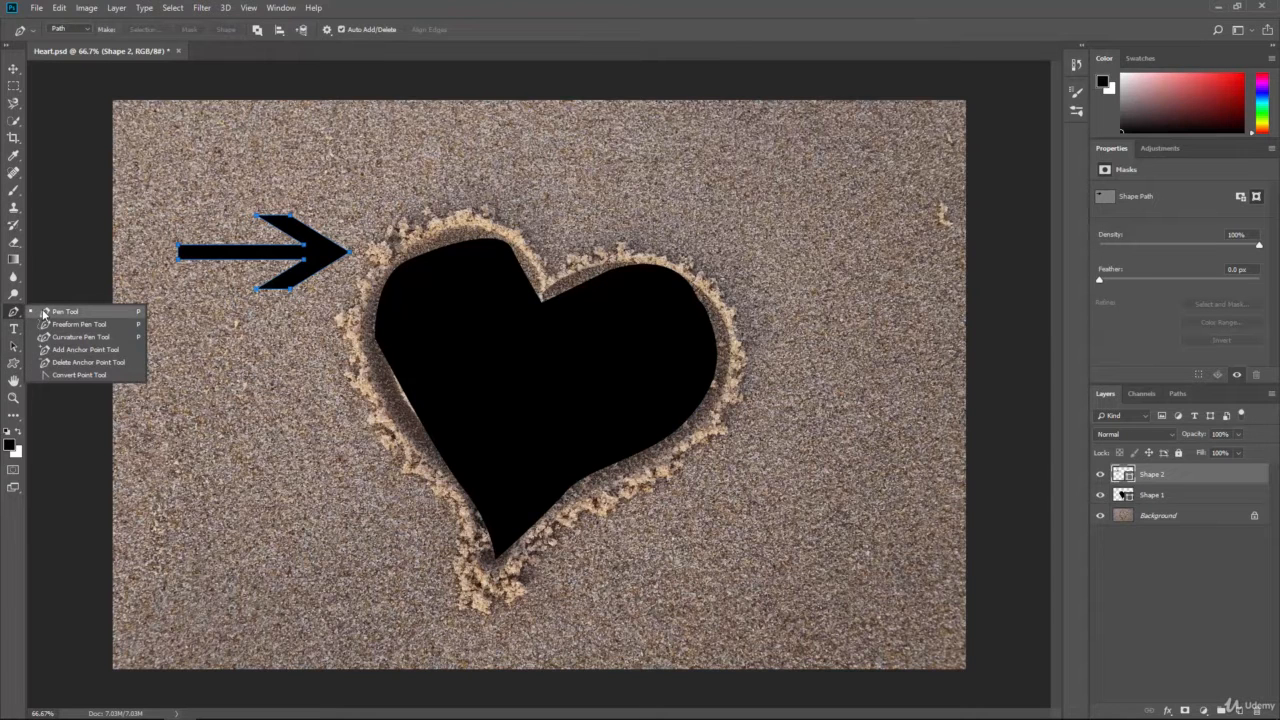
click(64, 312)
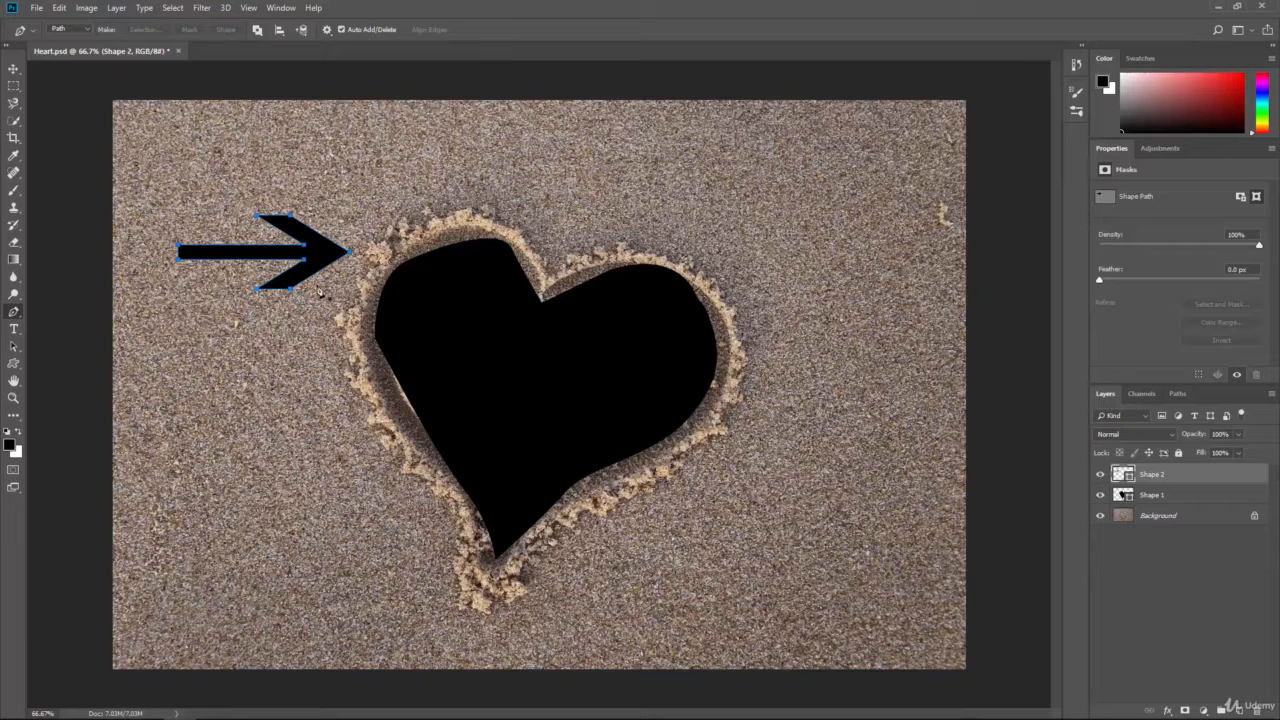
click(289, 289)
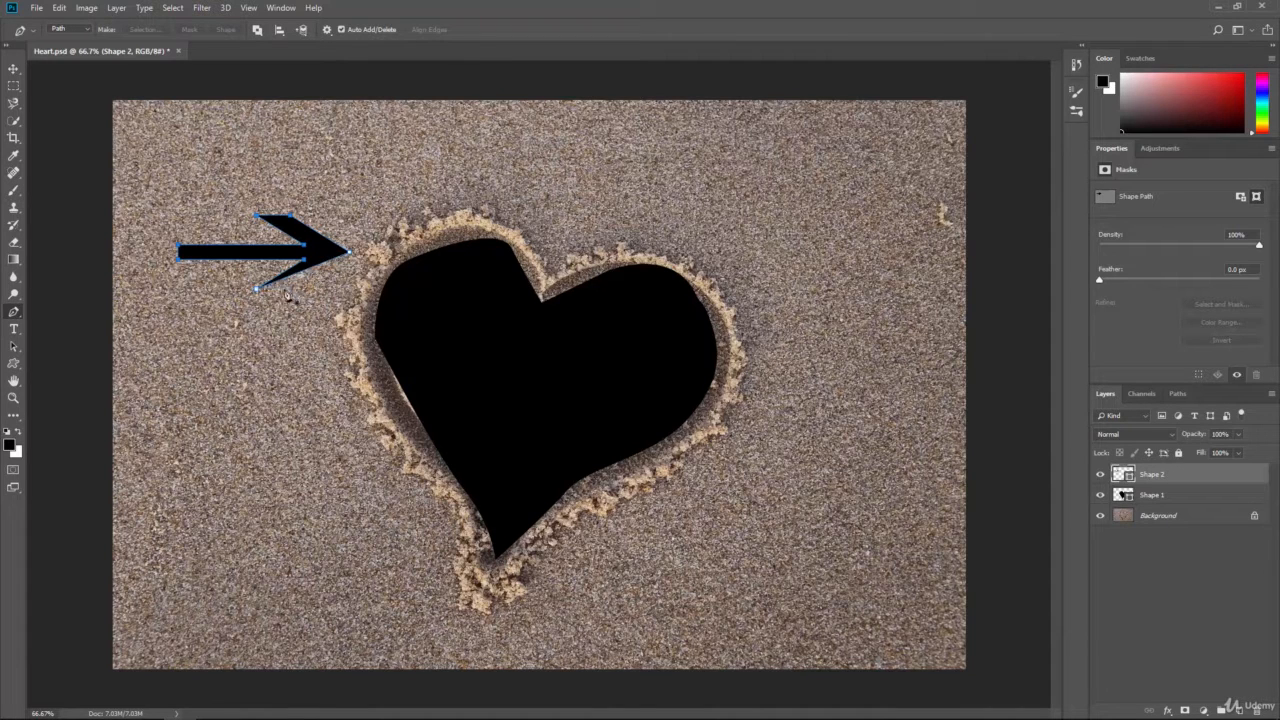
drag(256, 290, 305, 261)
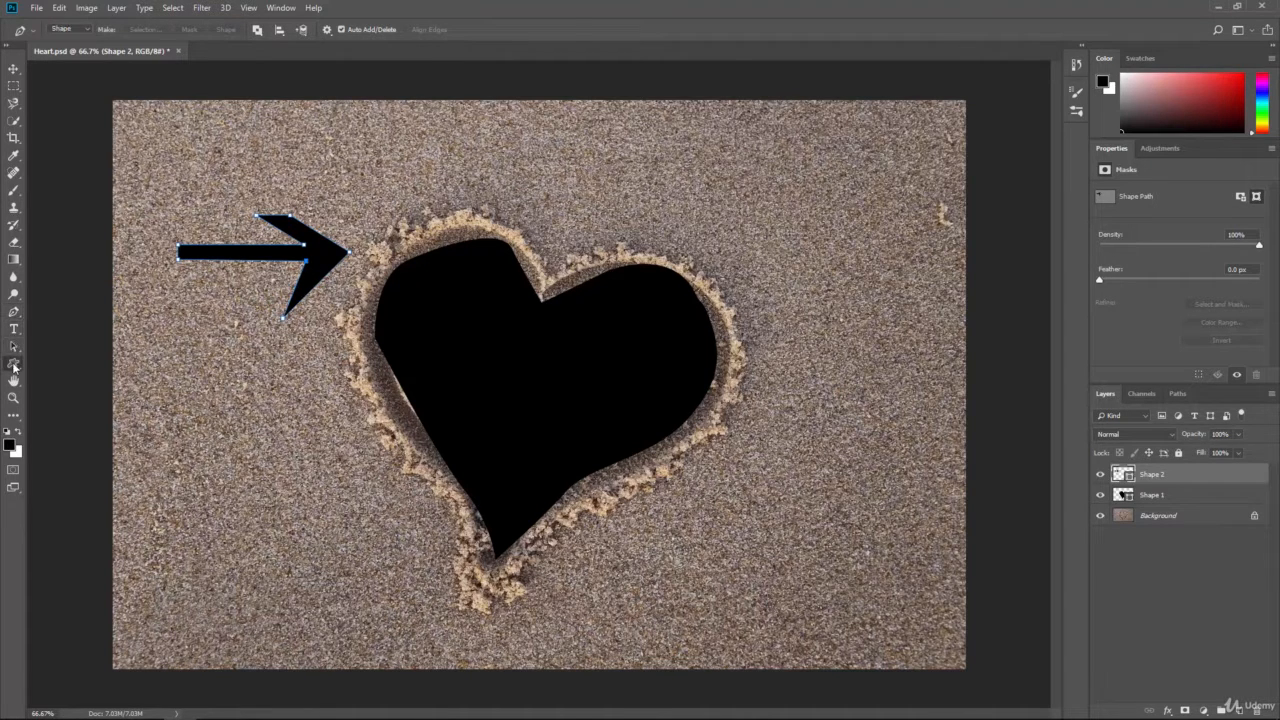
Examine the Custom Shape tool's available preset shapes and the shape libraries that can be loaded.
drag(14, 363, 65, 400)
click(69, 424)
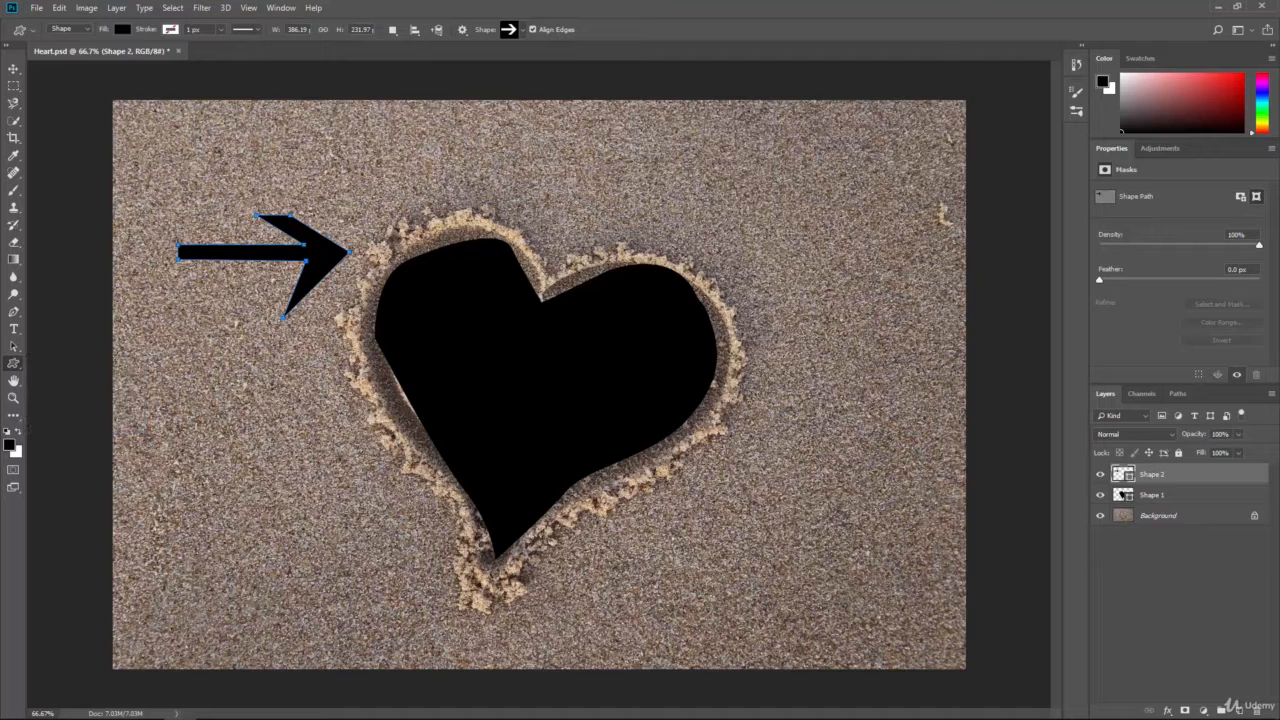
click(524, 30)
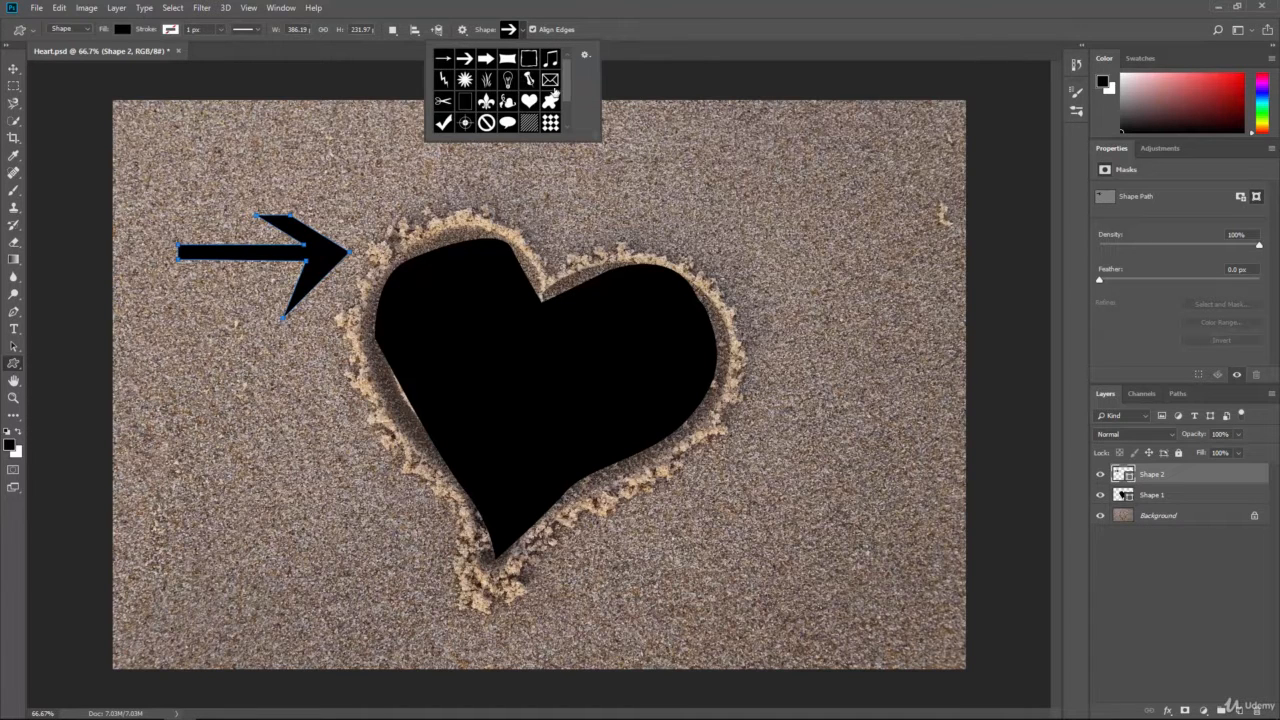
click(586, 53)
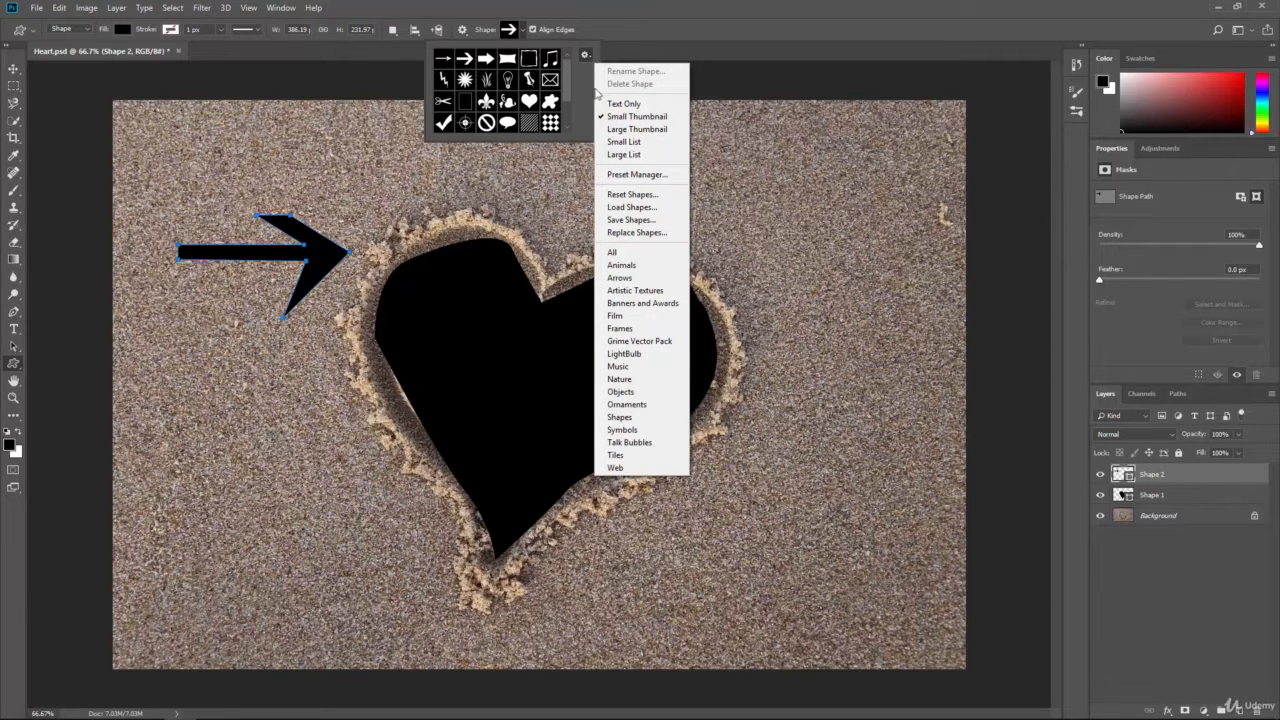
click(583, 58)
drag(566, 82, 567, 112)
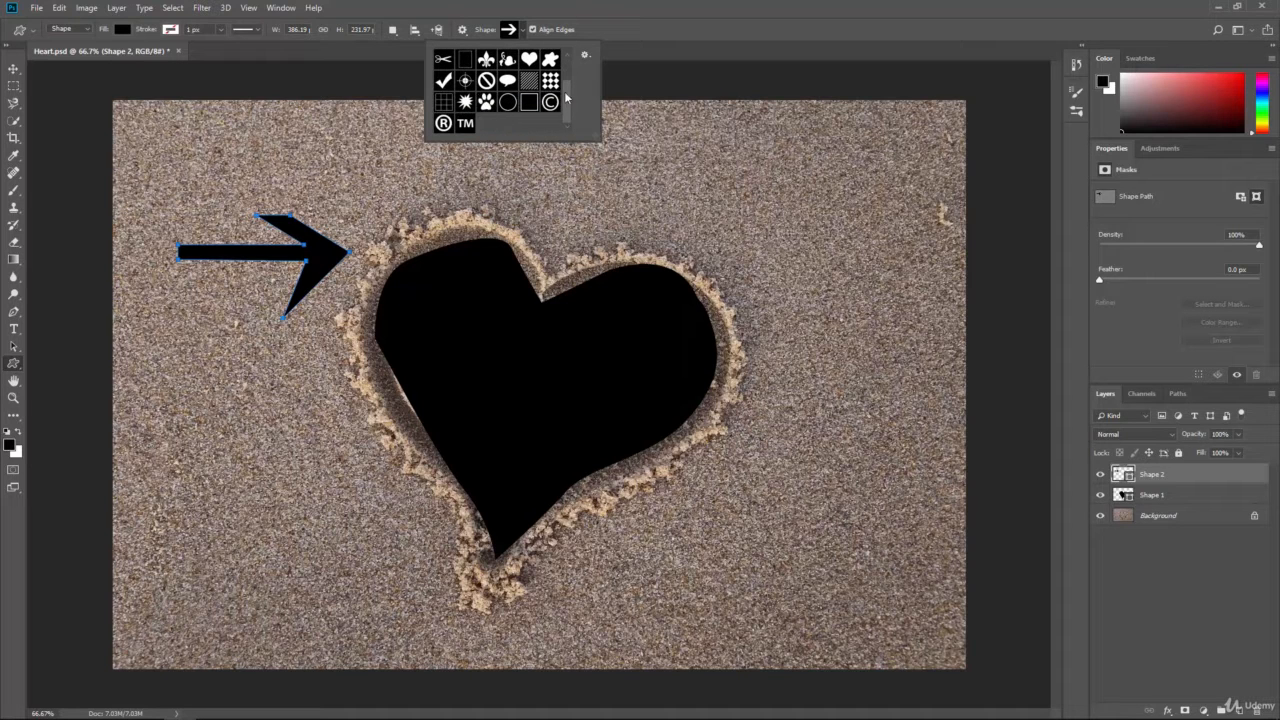
click(521, 31)
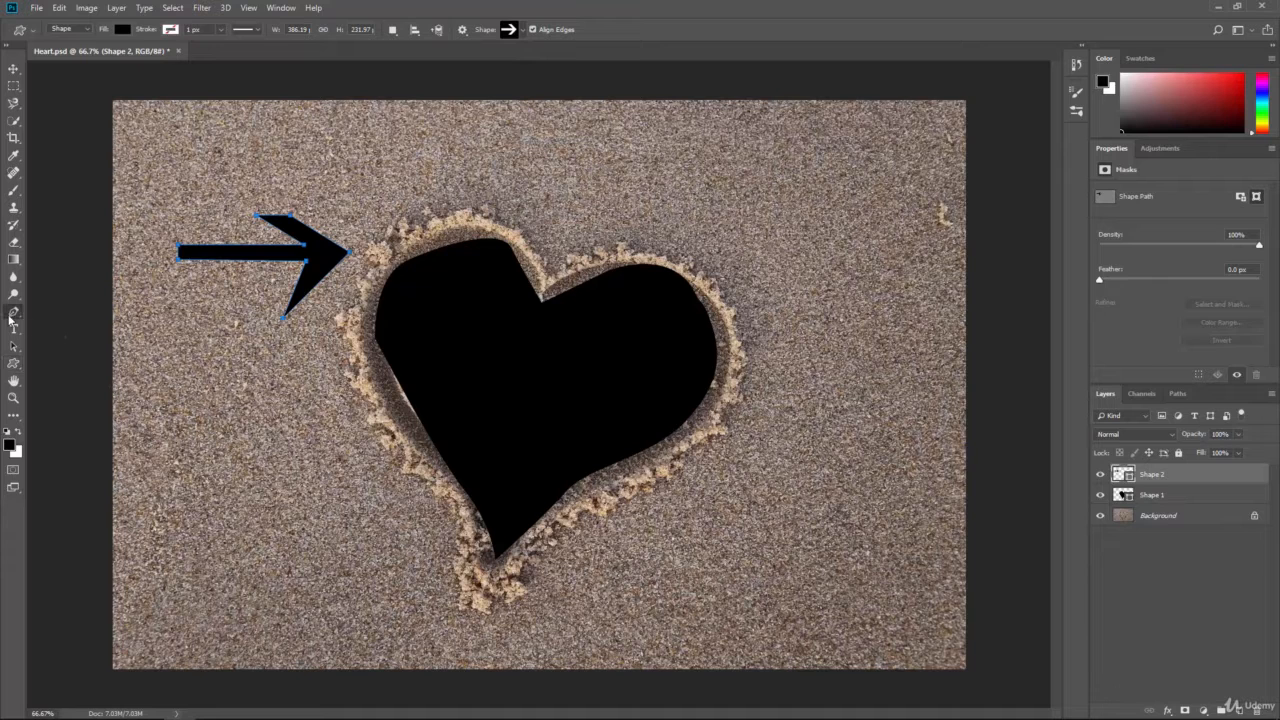
With the Freeform Pen tool, draw a closed, vase-like freehand outline below the arrow on the Shape 2 layer.
drag(13, 314, 84, 317)
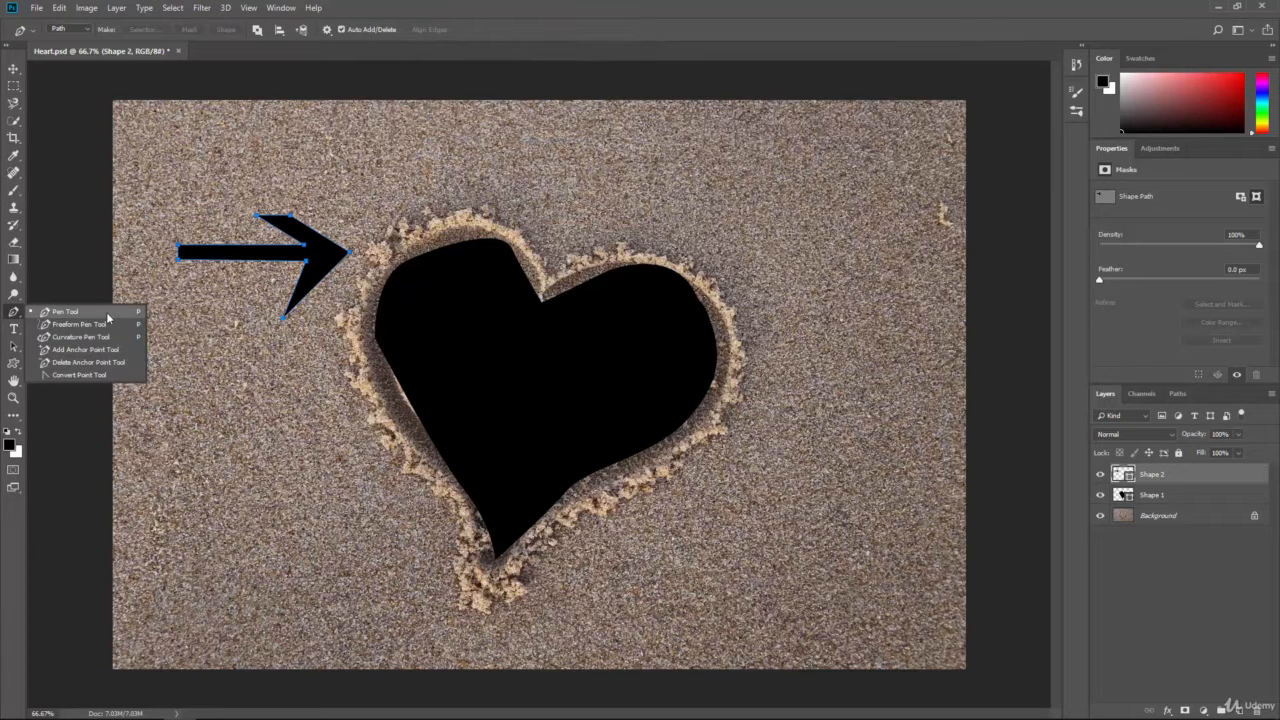
click(111, 315)
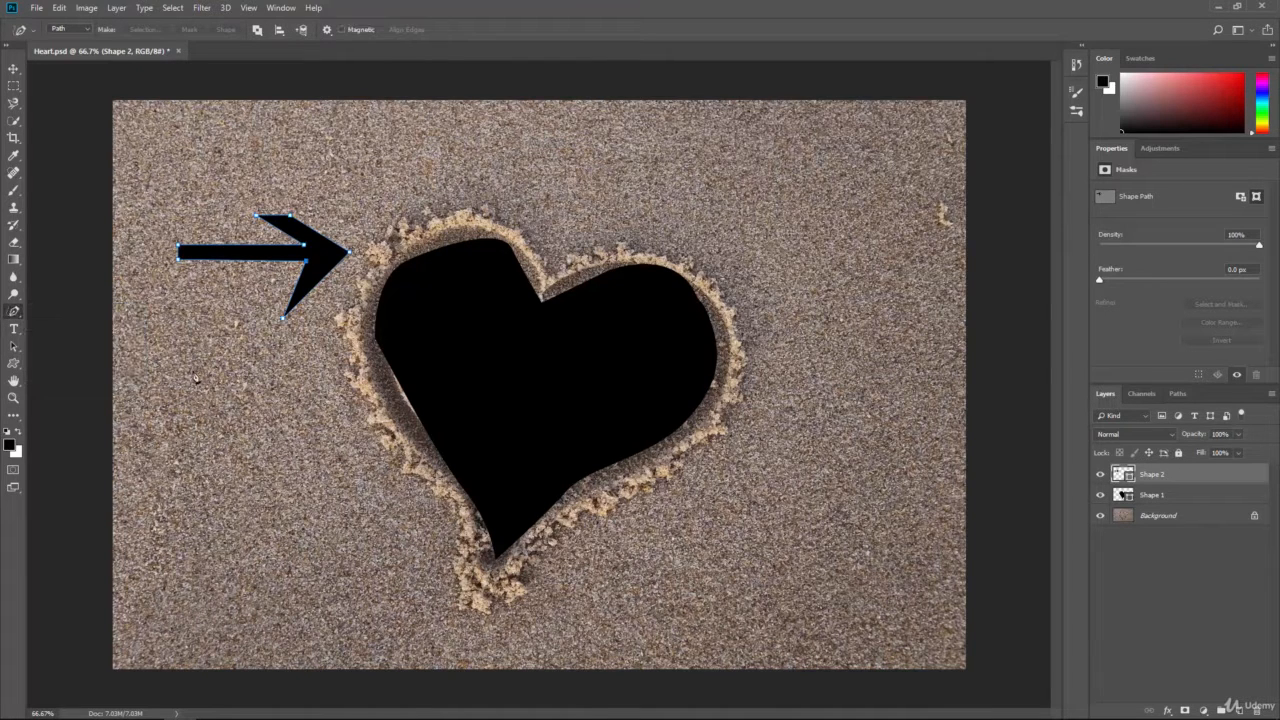
mouse_move(193, 377)
mouse_down()
mouse_move(242, 382)
mouse_move(268, 417)
mouse_move(241, 437)
mouse_move(253, 519)
mouse_move(182, 485)
mouse_move(217, 429)
mouse_move(202, 383)
mouse_move(208, 420)
mouse_up()
double_click(208, 420)
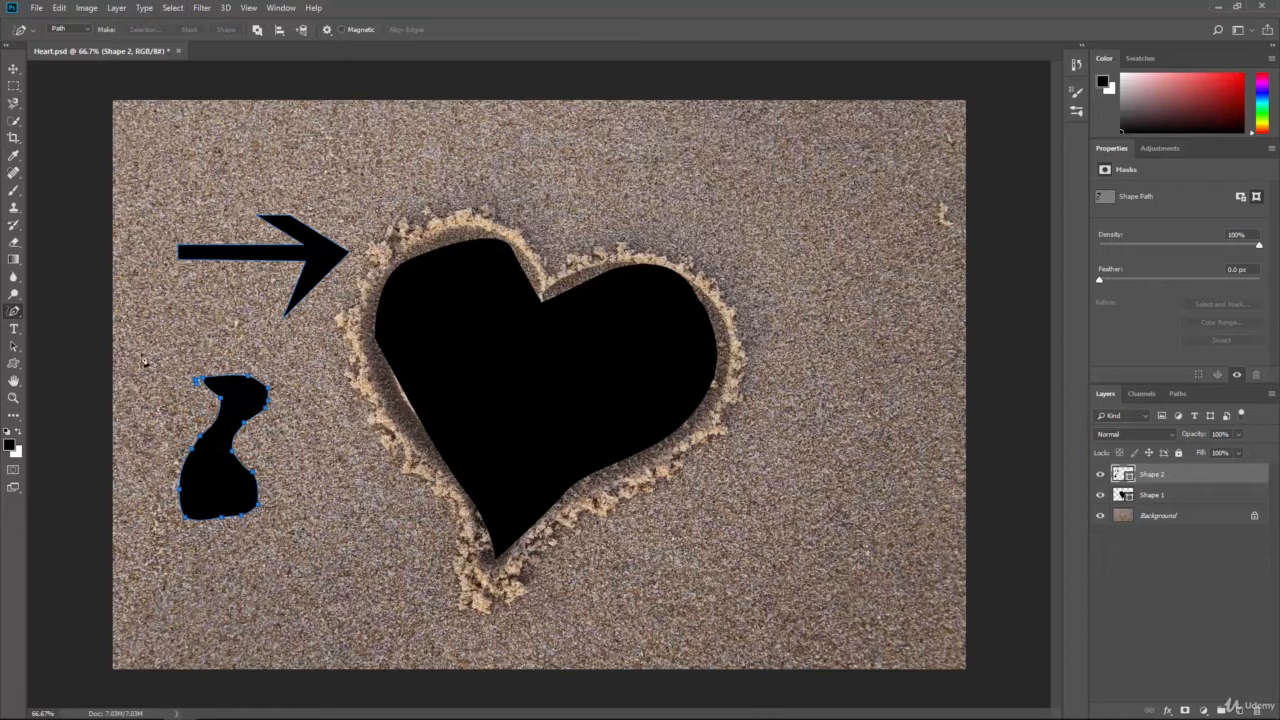
With the Convert Point tool, adjust the handles of the freehand shape's top anchor point to form a pointed peak.
right_click(14, 312)
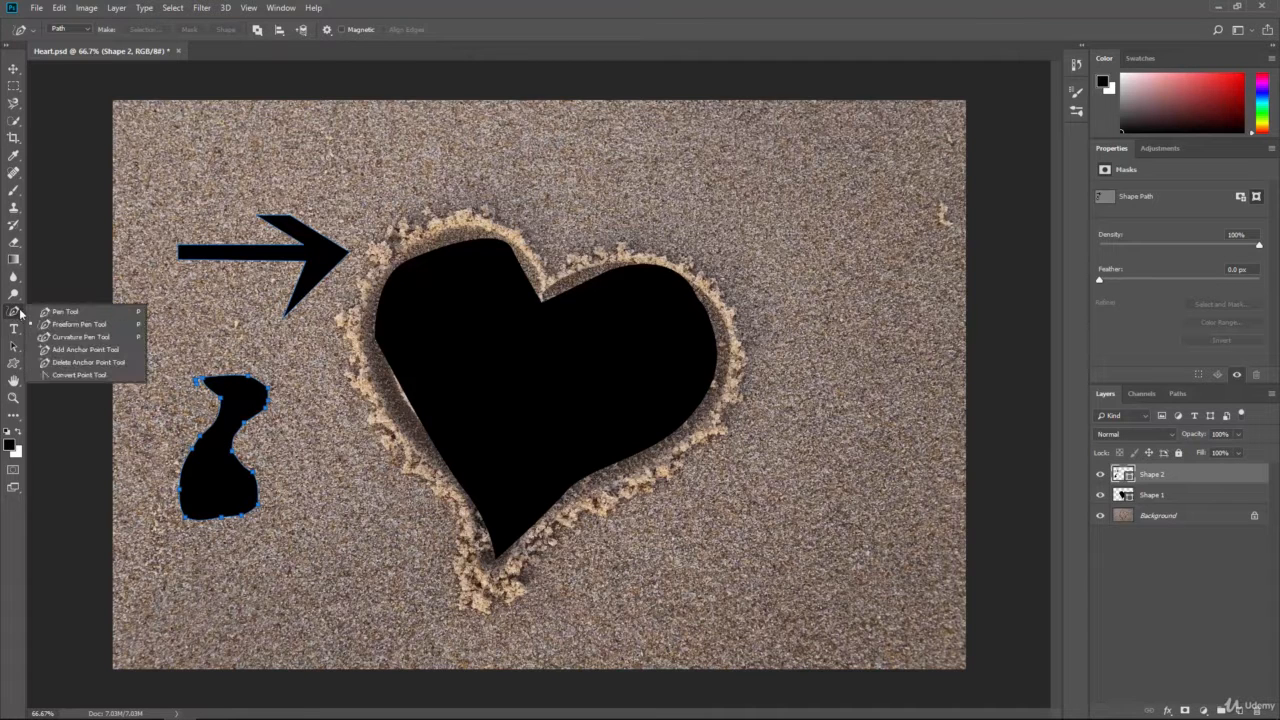
click(108, 377)
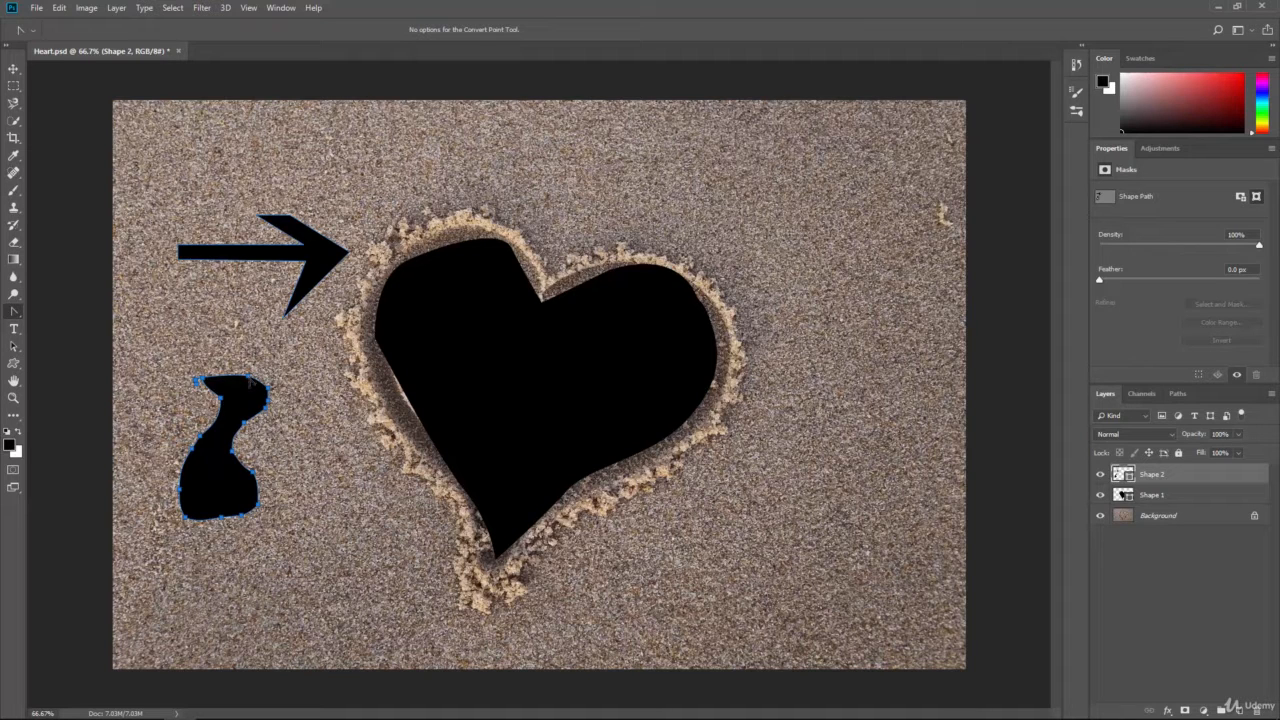
drag(248, 377, 256, 379)
drag(257, 381, 274, 351)
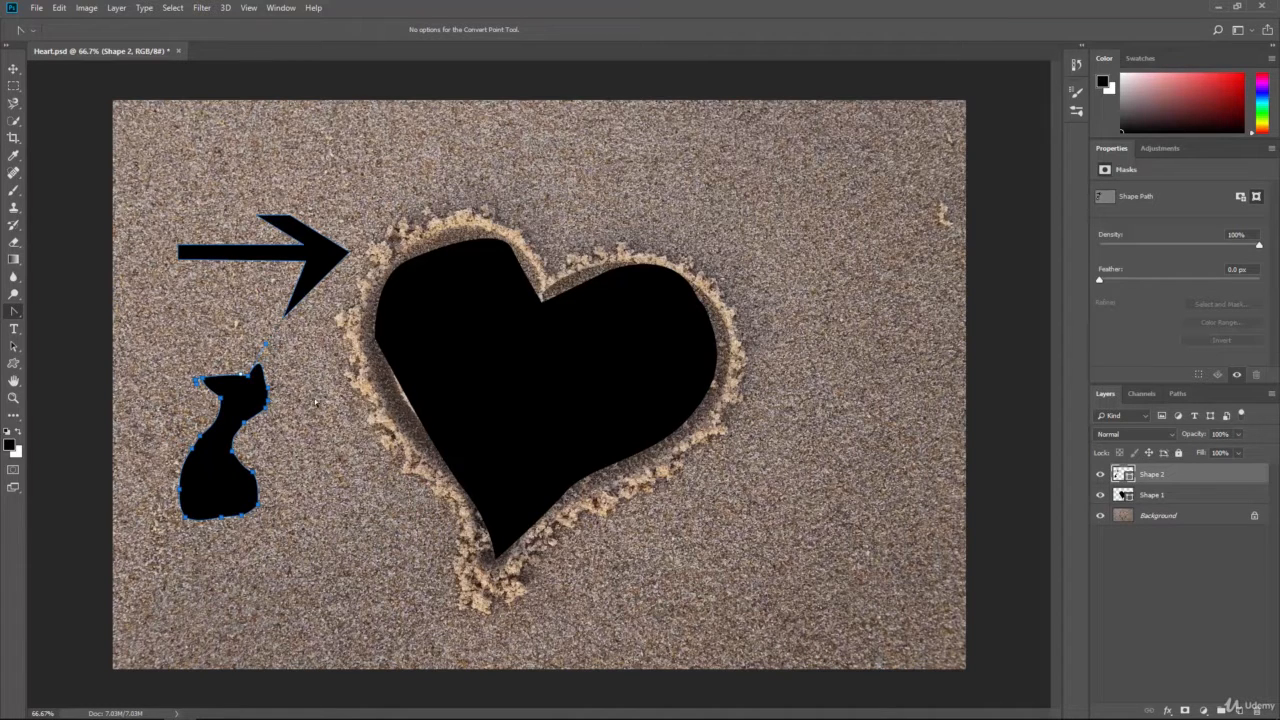